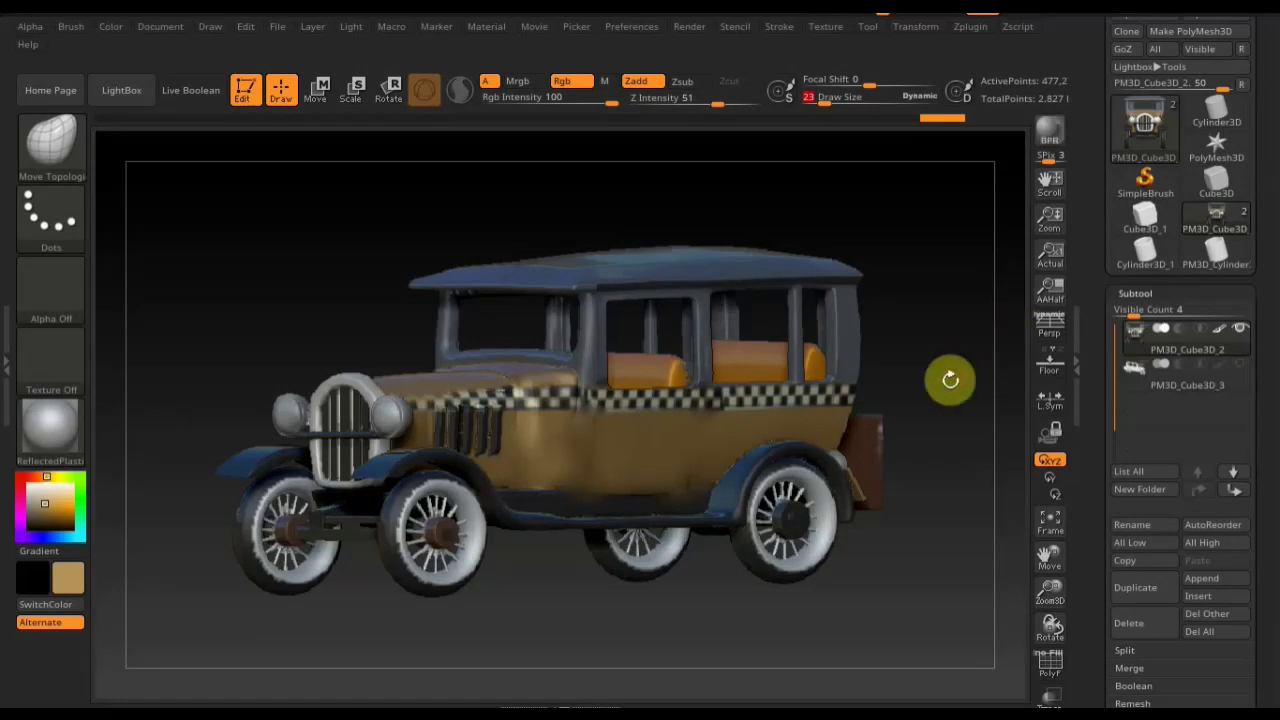
Examine the painted vintage taxi's side, roof, window openings, interior and front wheels at several distances.
drag(920, 431, 815, 383)
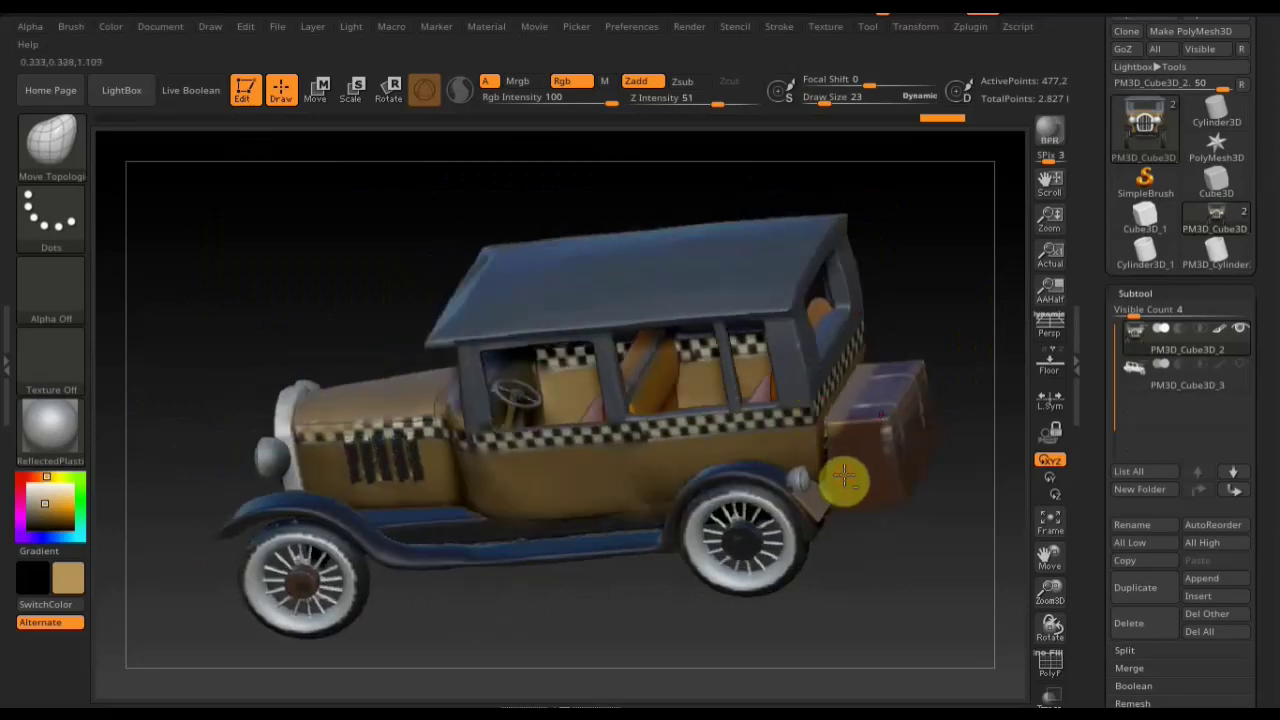
drag(877, 551, 957, 686)
scroll(958, 686, up, 5)
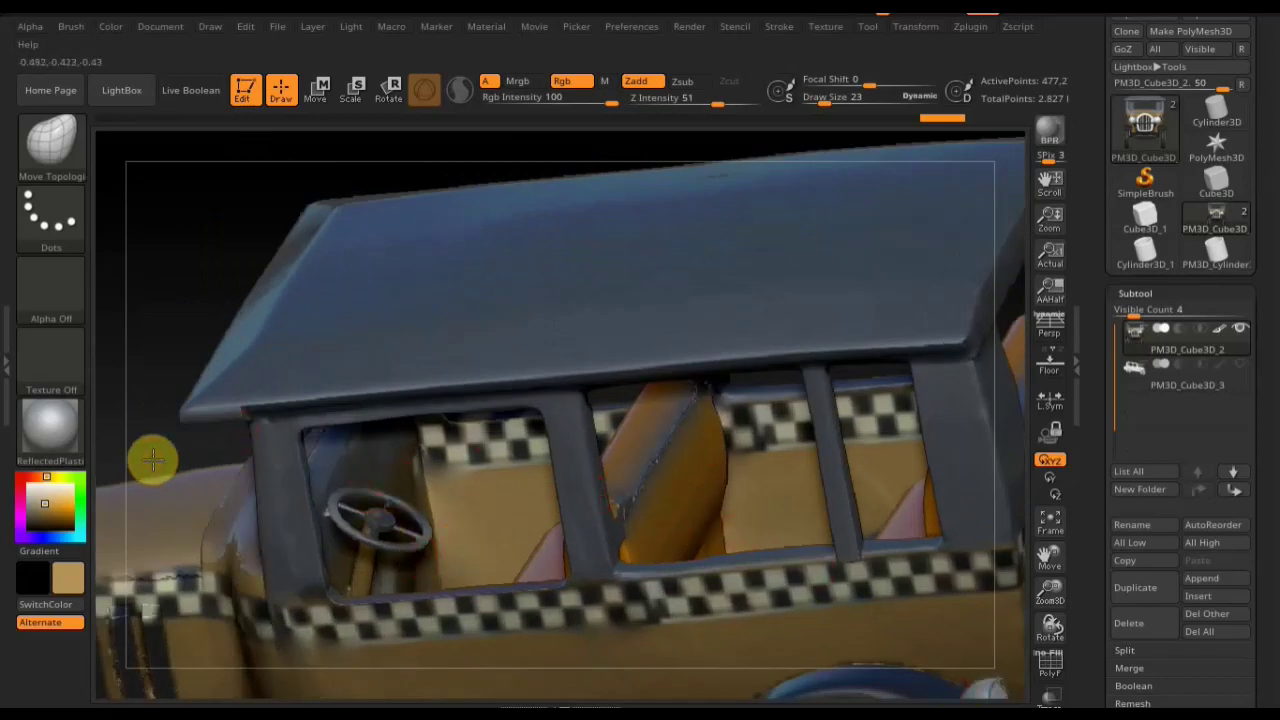
scroll(200, 300, down, 4)
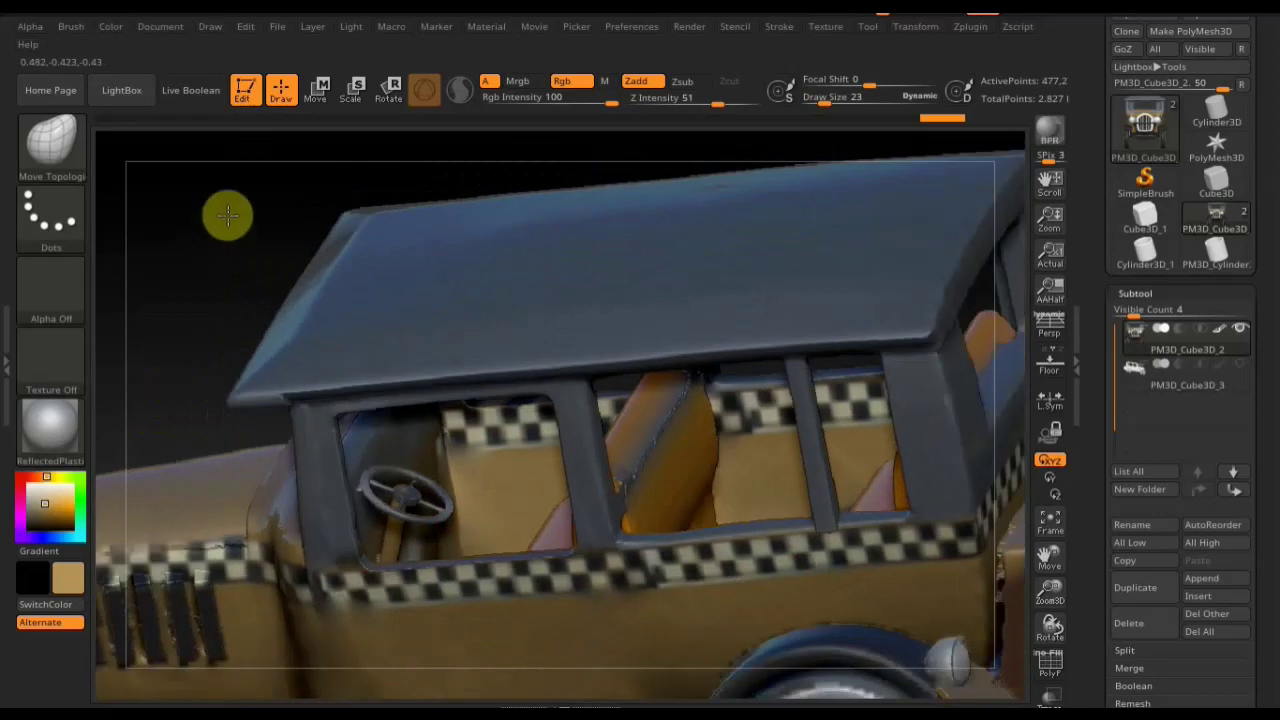
mouse_move(563, 611)
shift+mouse_down()
mouse_move(589, 644)
mouse_move(586, 611)
mouse_move(580, 634)
mouse_move(611, 634)
shift+mouse_up()
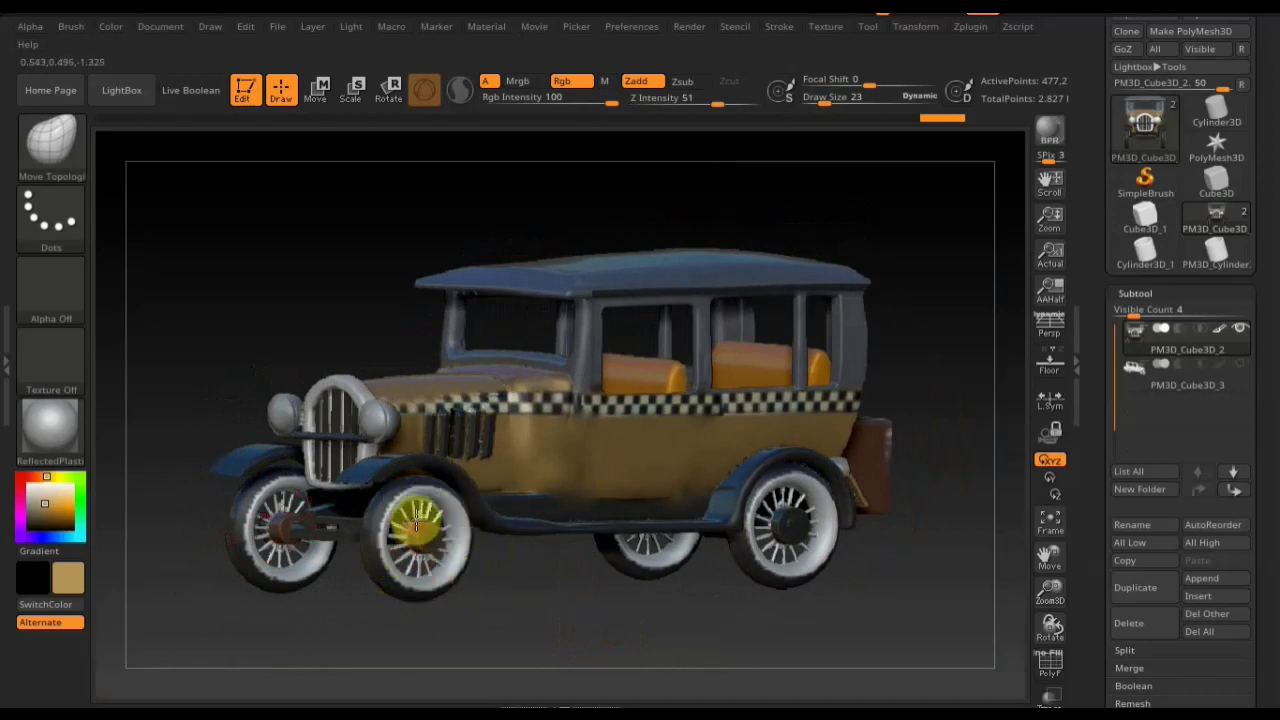
drag(646, 629, 620, 628)
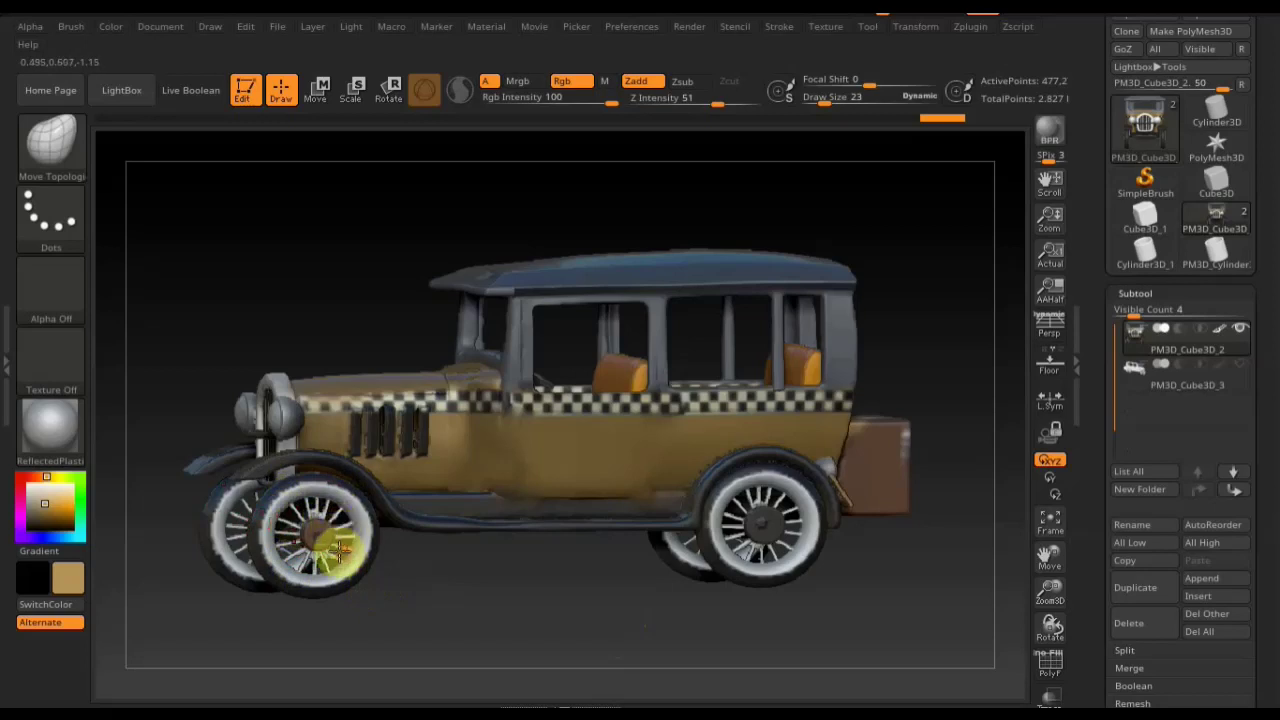
mouse_move(583, 591)
mouse_down()
mouse_move(614, 594)
mouse_move(583, 591)
mouse_up()
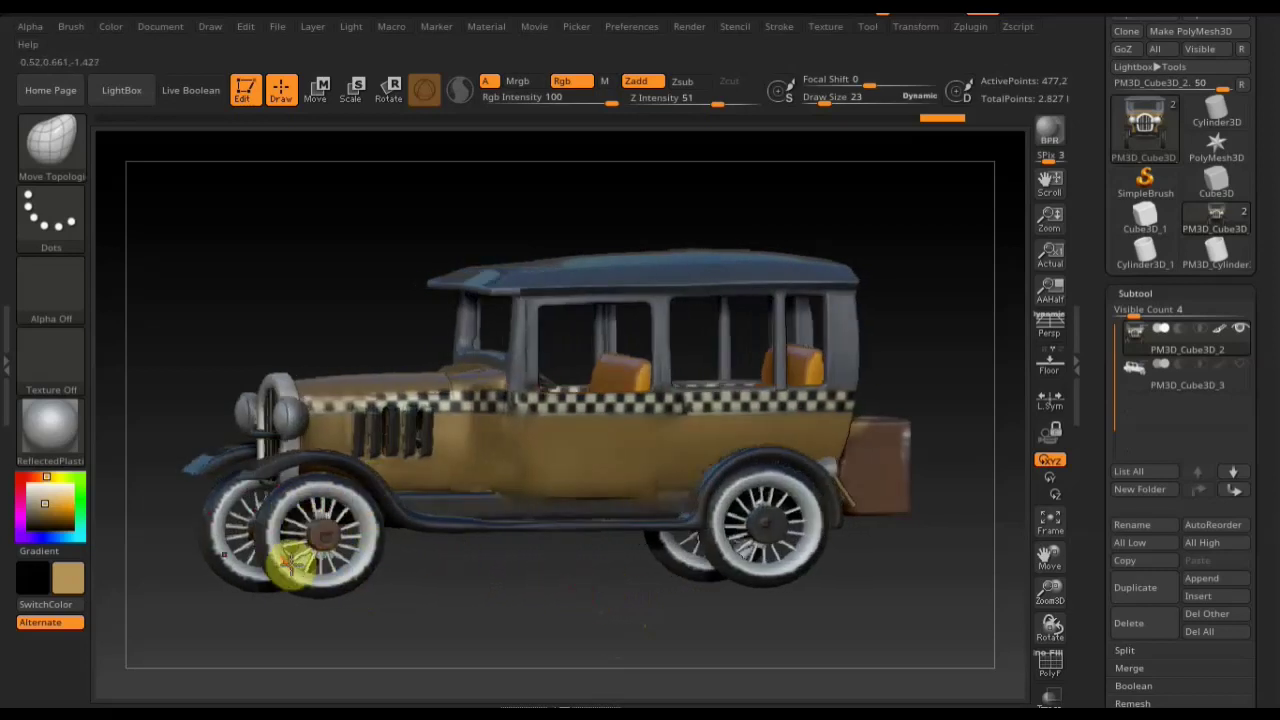
Examine the taxi model from the front, both sides and the rear, finishing with the full side profile framed.
drag(380, 597, 485, 597)
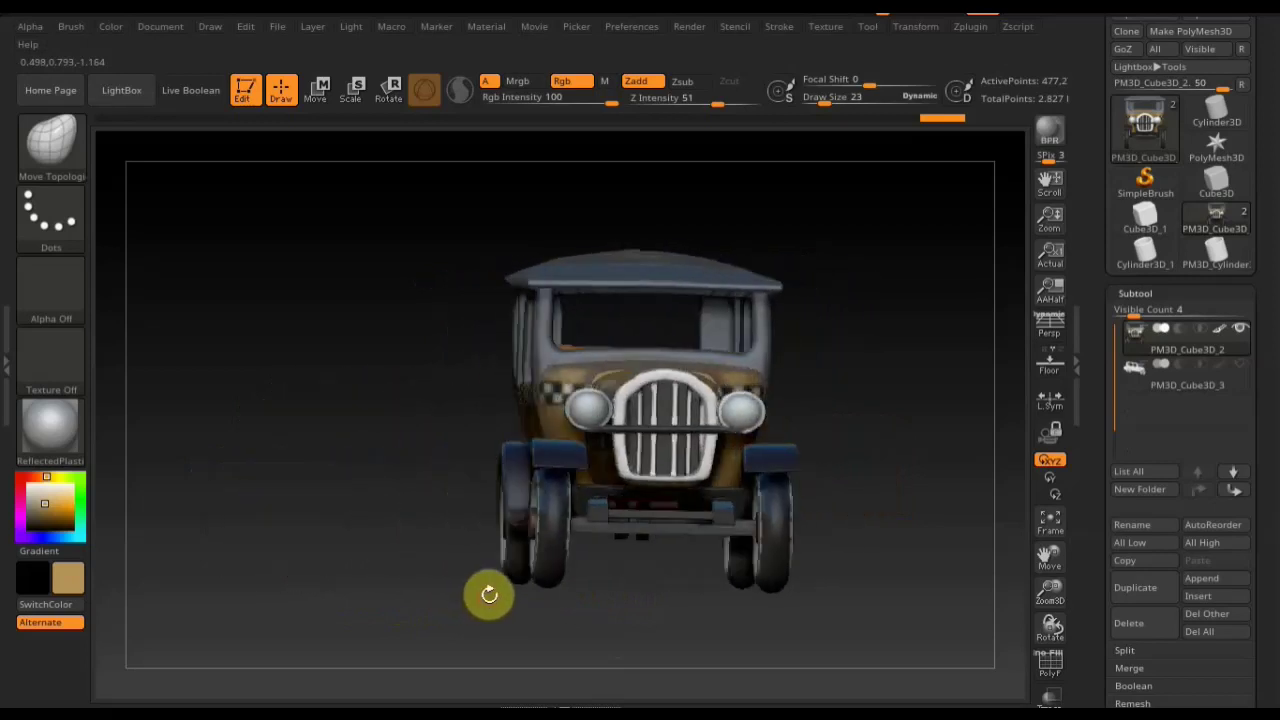
shift+drag(897, 529, 891, 543)
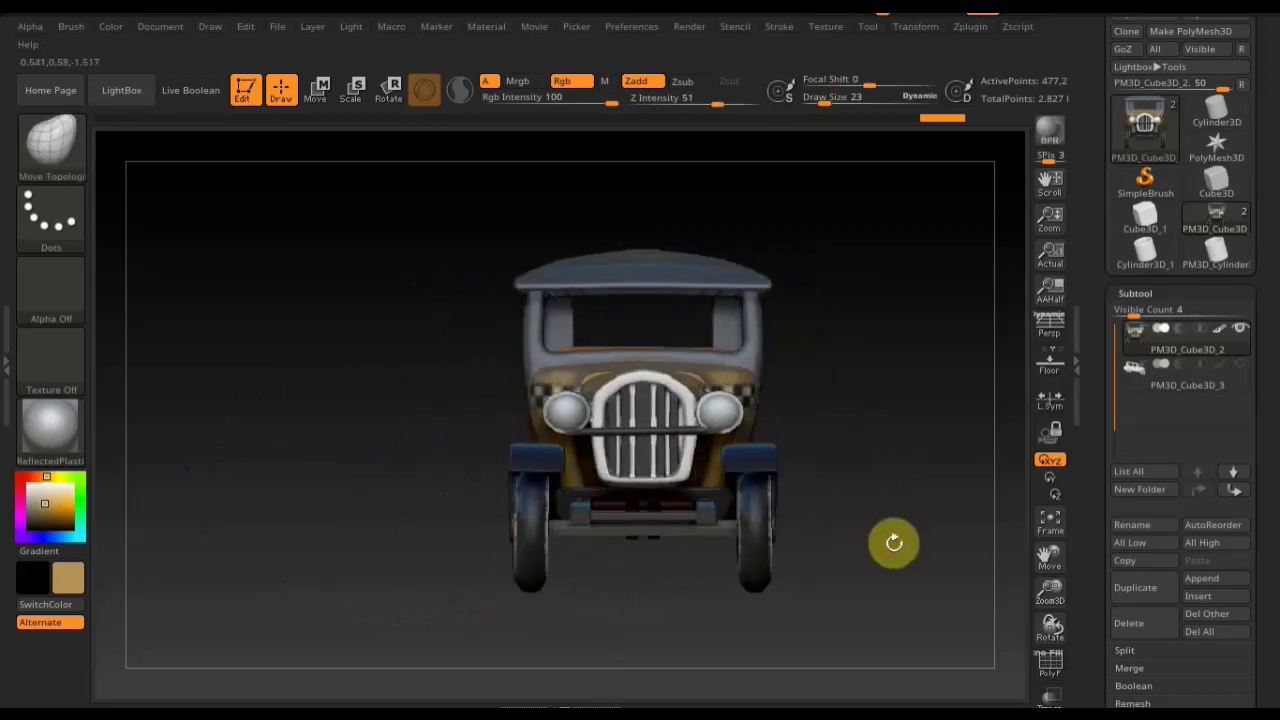
alt+drag(891, 486, 797, 494)
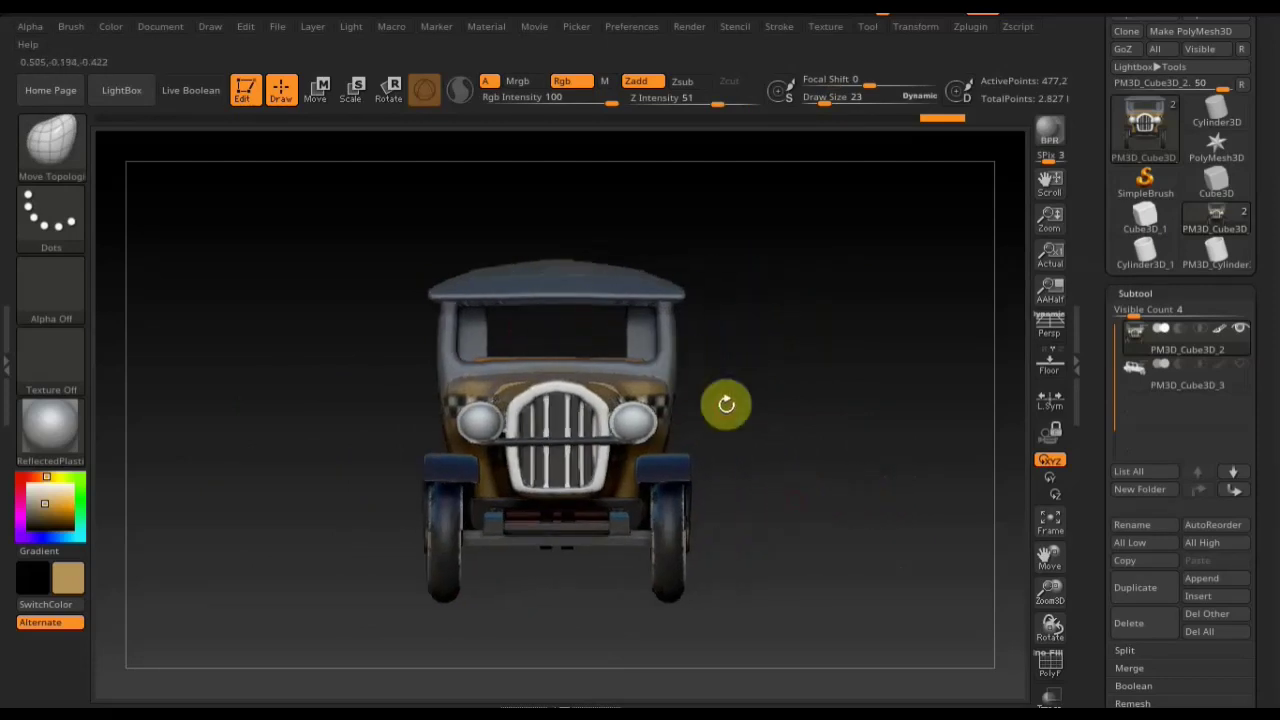
alt+drag(797, 486, 494, 434)
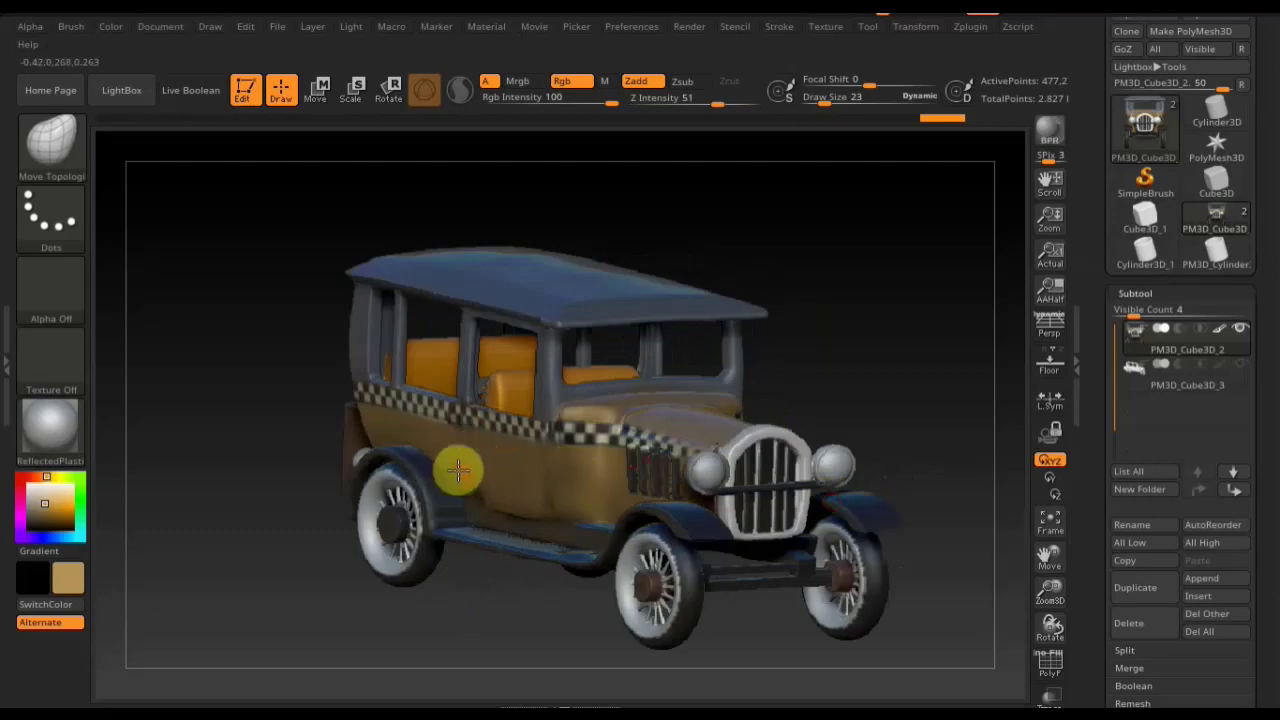
drag(813, 401, 909, 397)
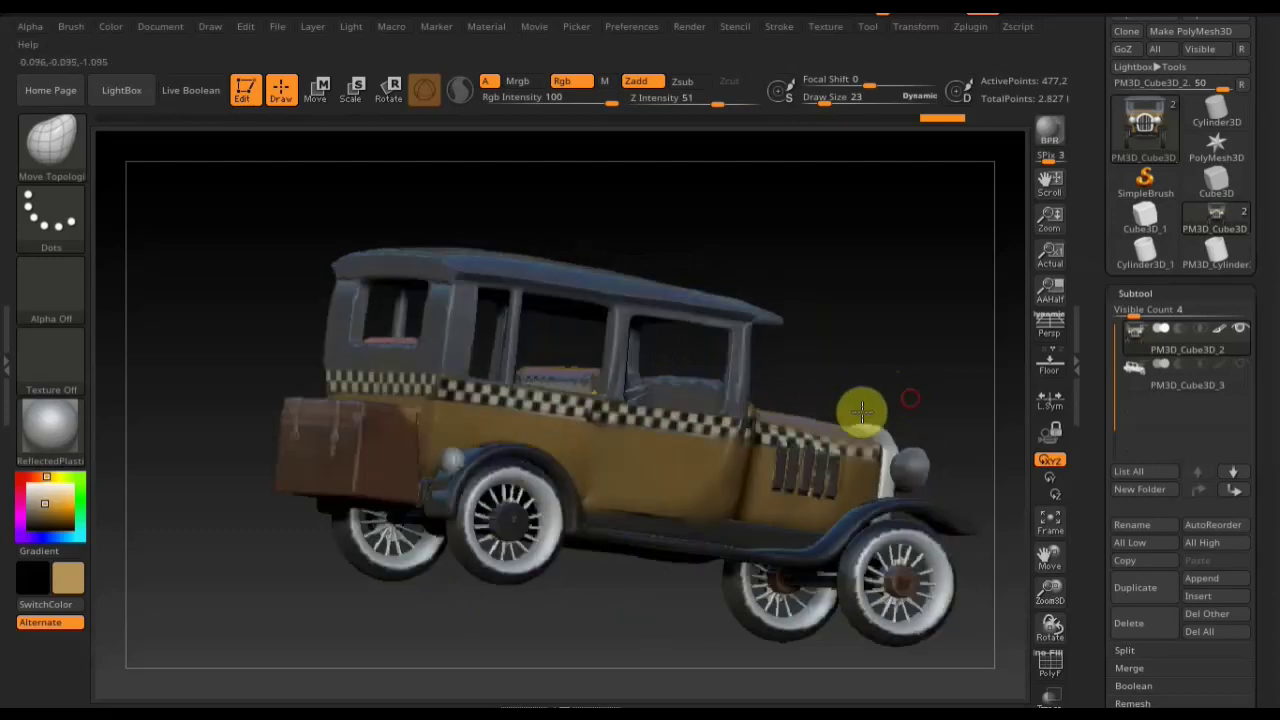
mouse_move(601, 481)
mouse_down()
mouse_move(503, 600)
mouse_move(549, 611)
mouse_move(766, 457)
mouse_move(799, 456)
mouse_up()
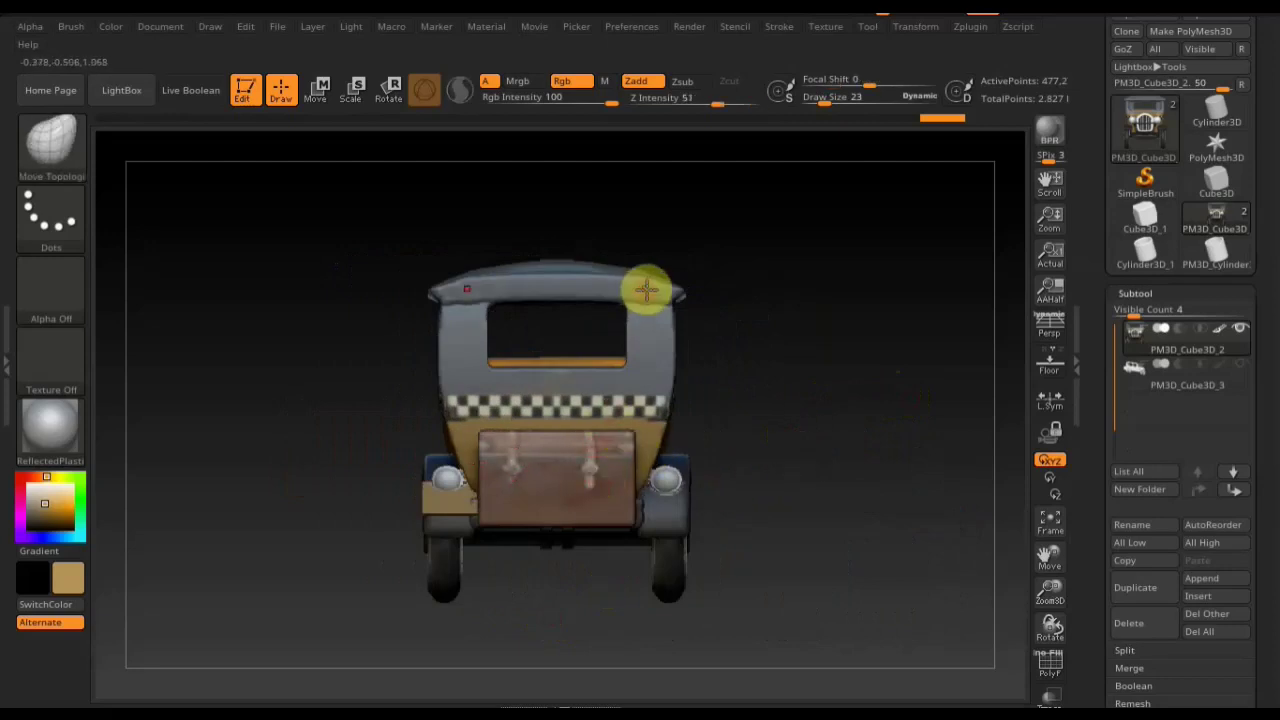
key(shift)
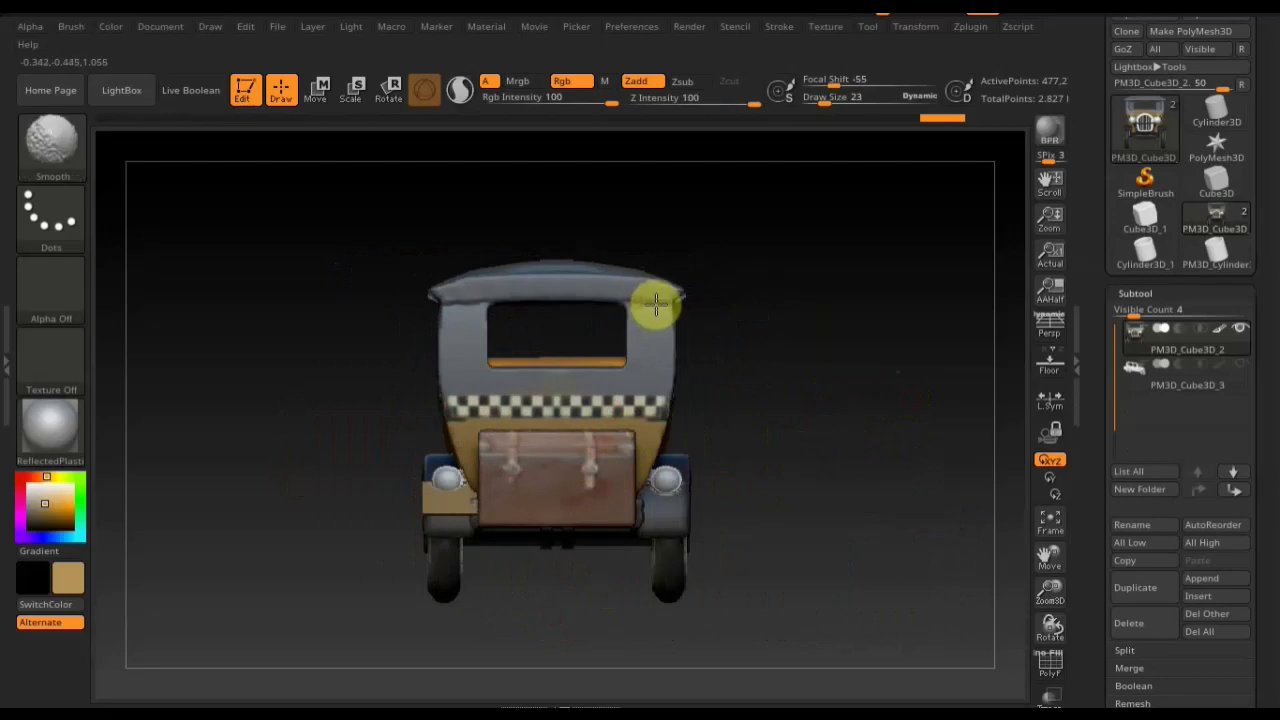
mouse_move(646, 302)
shift+mouse_down()
mouse_move(669, 289)
mouse_move(537, 277)
mouse_move(605, 271)
mouse_move(437, 274)
mouse_move(436, 287)
shift+mouse_up()
mouse_move(794, 394)
mouse_down()
mouse_move(429, 400)
mouse_move(534, 380)
mouse_move(126, 409)
mouse_move(109, 374)
mouse_move(131, 360)
mouse_up()
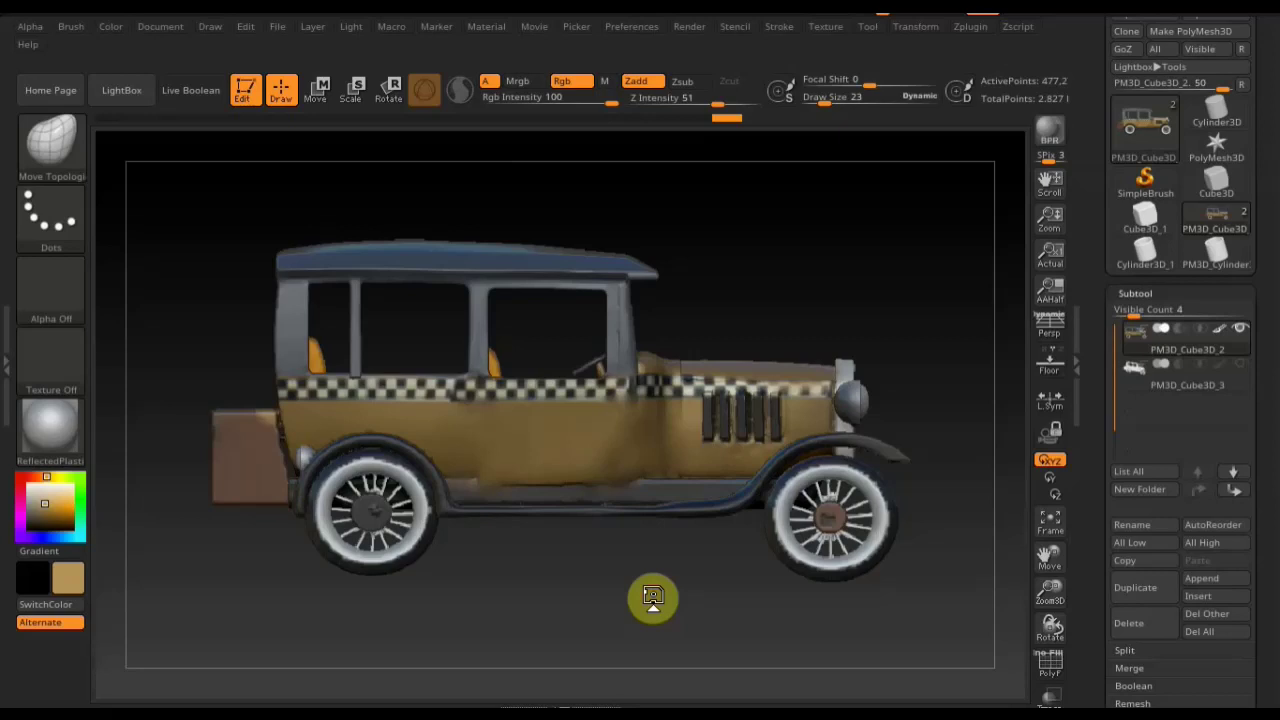
mouse_move(652, 597)
mouse_down()
mouse_move(709, 698)
mouse_move(814, 640)
mouse_move(669, 646)
mouse_move(689, 654)
mouse_move(709, 583)
mouse_move(720, 605)
mouse_up()
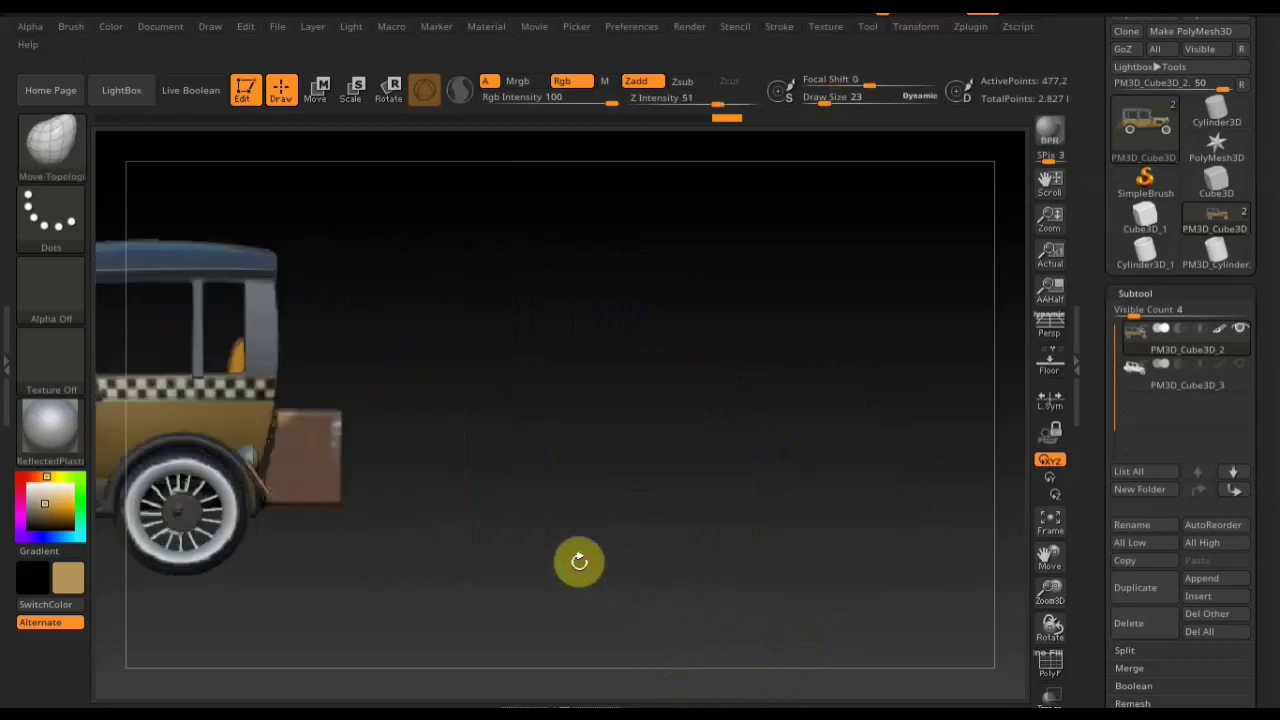
key(f)
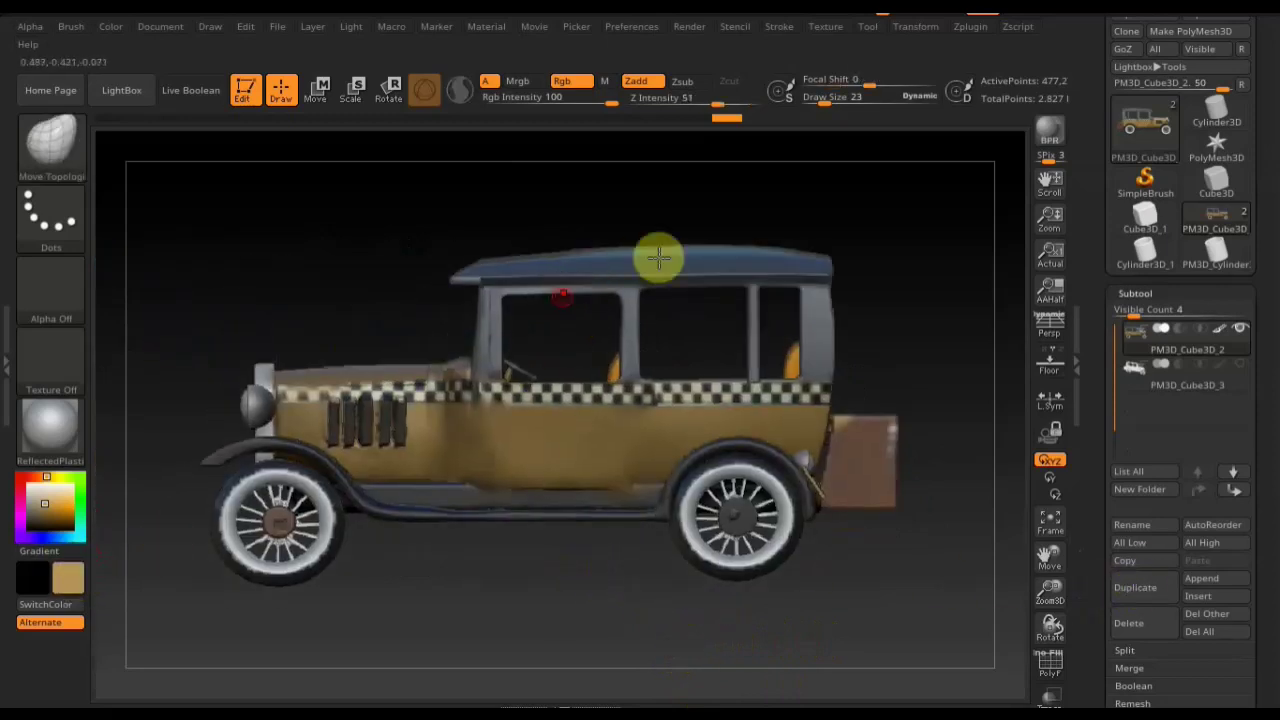
Import the rear-view car screenshot "Скриншот 28-06-2020 222558.jpg" from the Desktop as a texture.
click(828, 26)
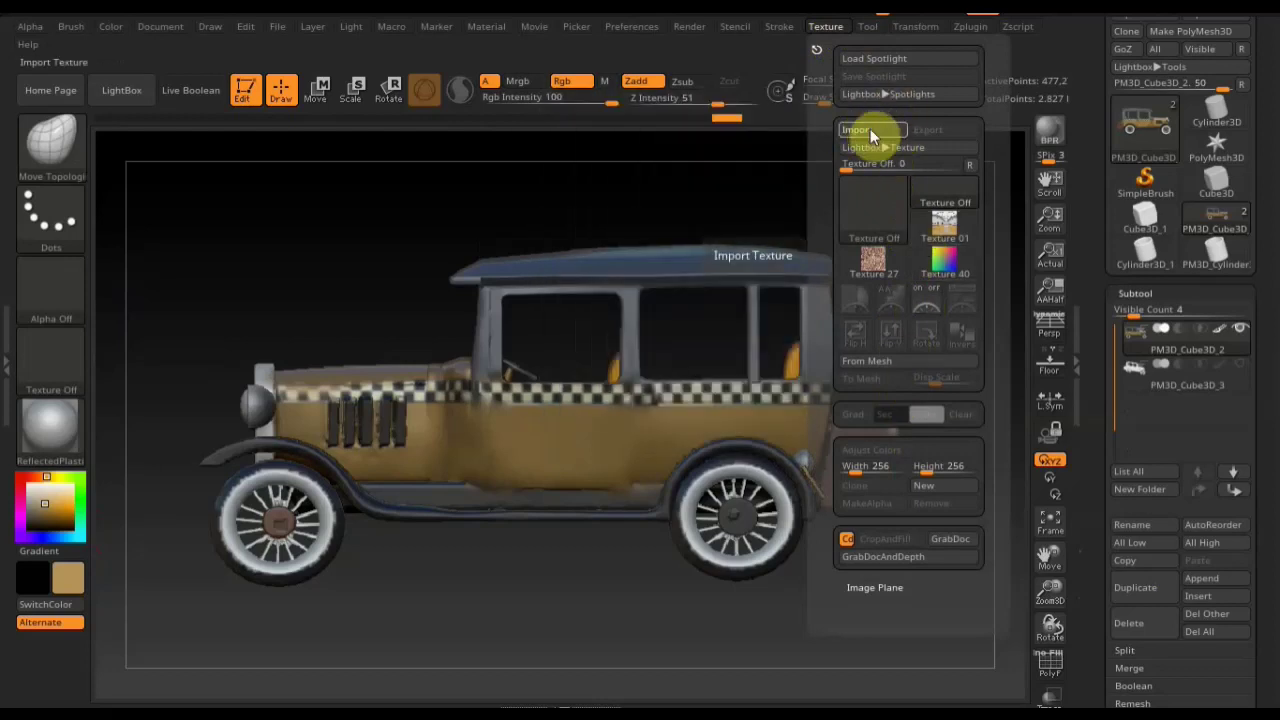
click(858, 129)
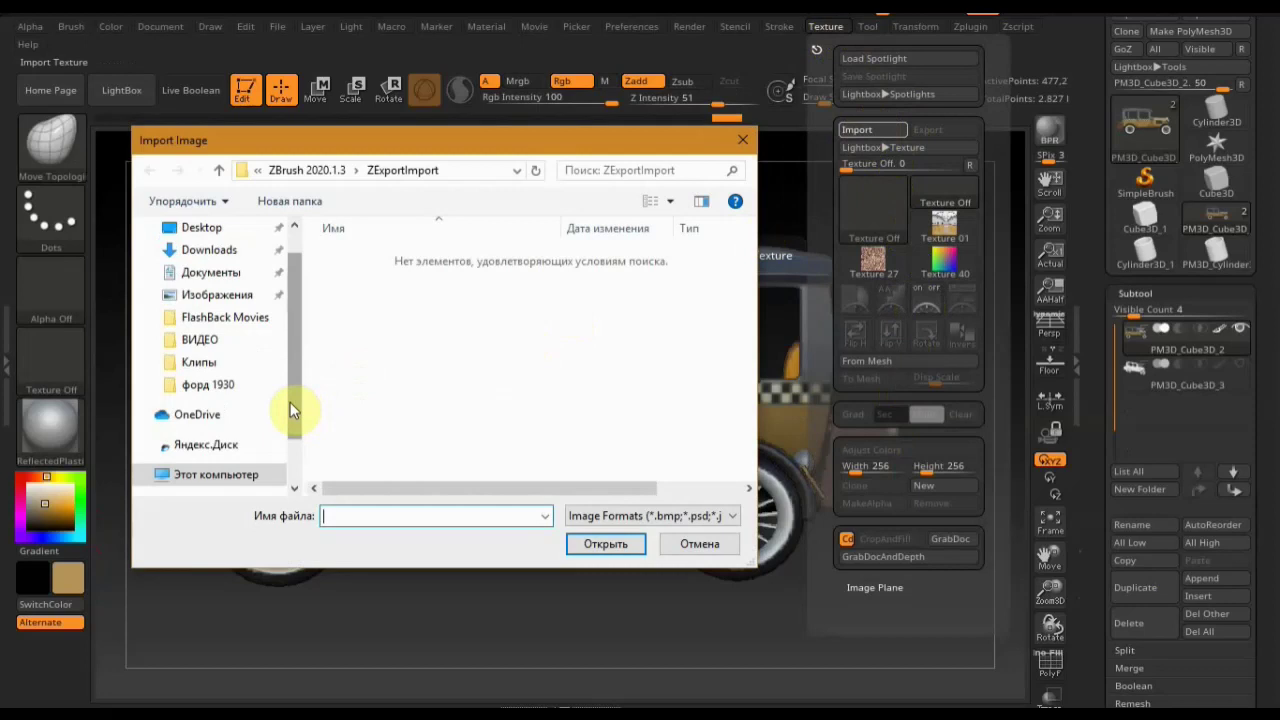
scroll(292, 335, up, 1)
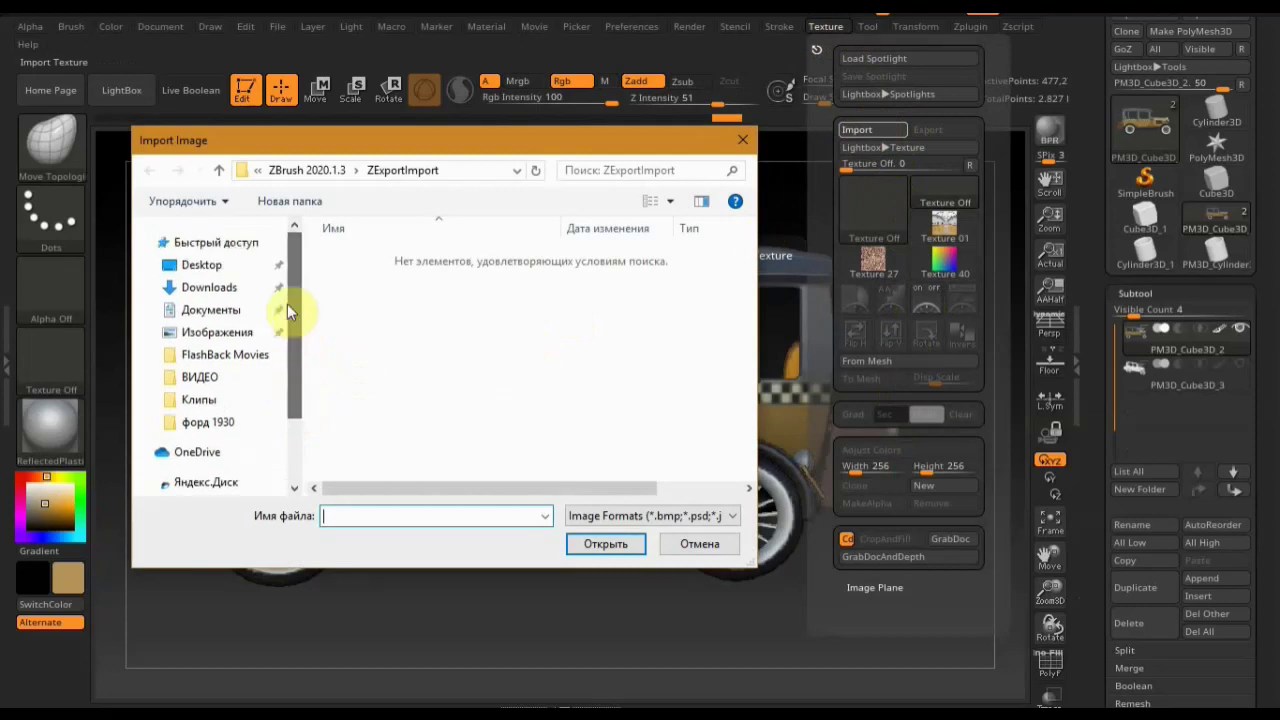
click(199, 266)
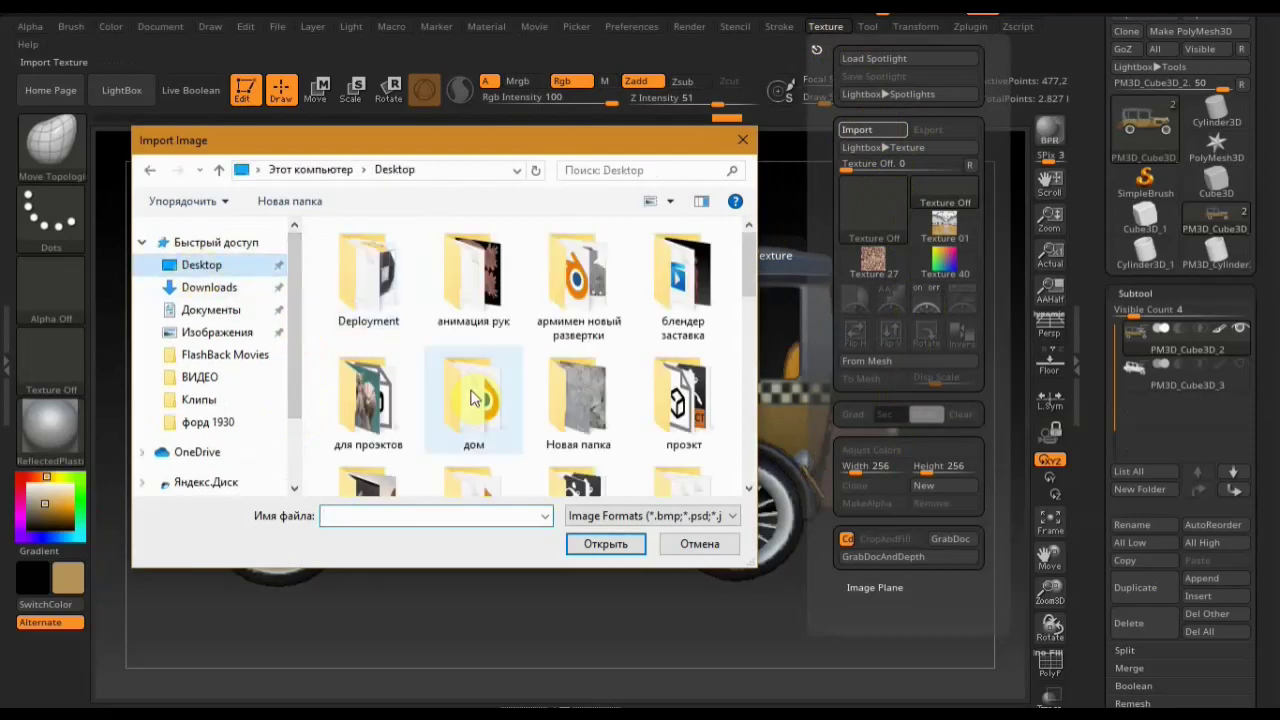
scroll(625, 440, down, 1)
scroll(632, 428, down, 3)
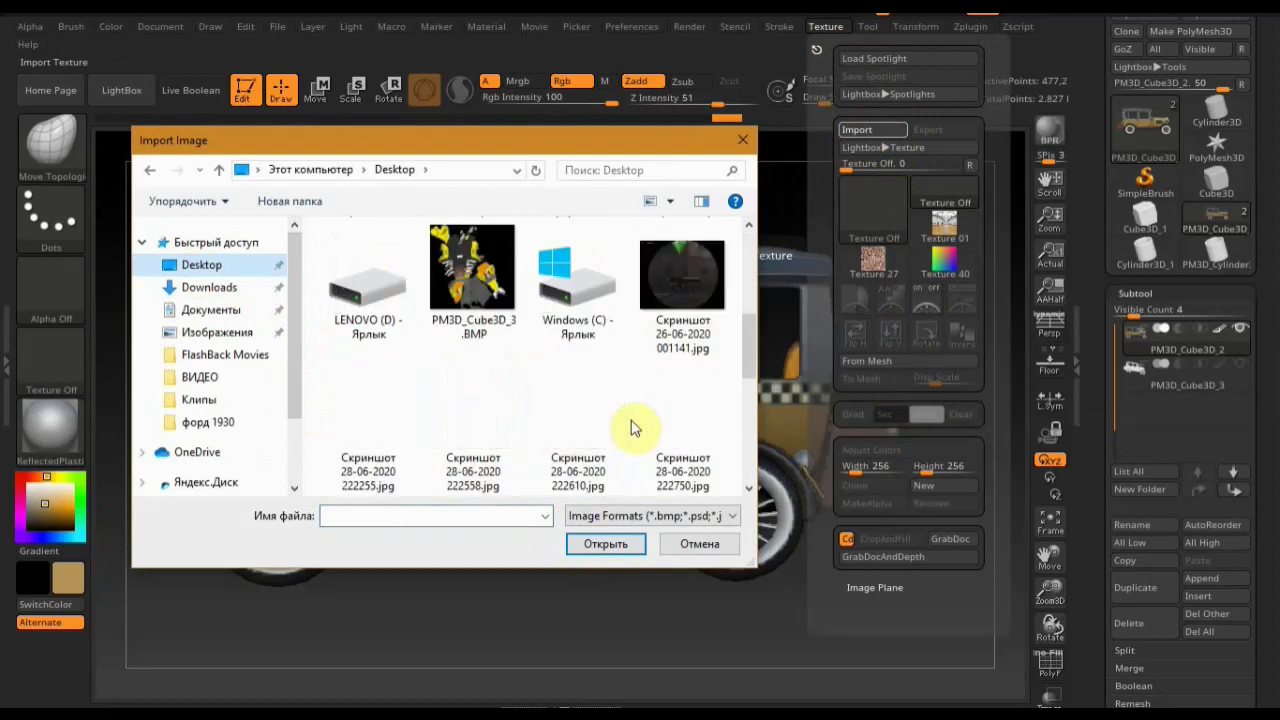
scroll(693, 429, down, 2)
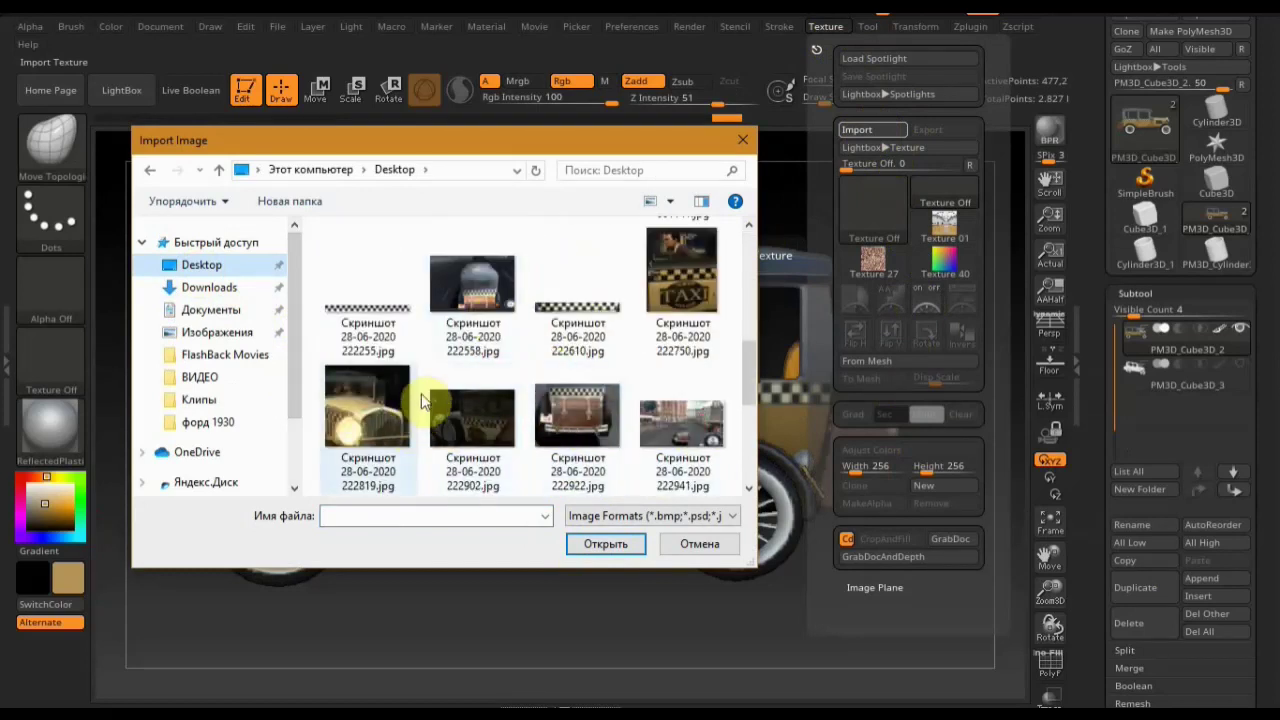
click(483, 286)
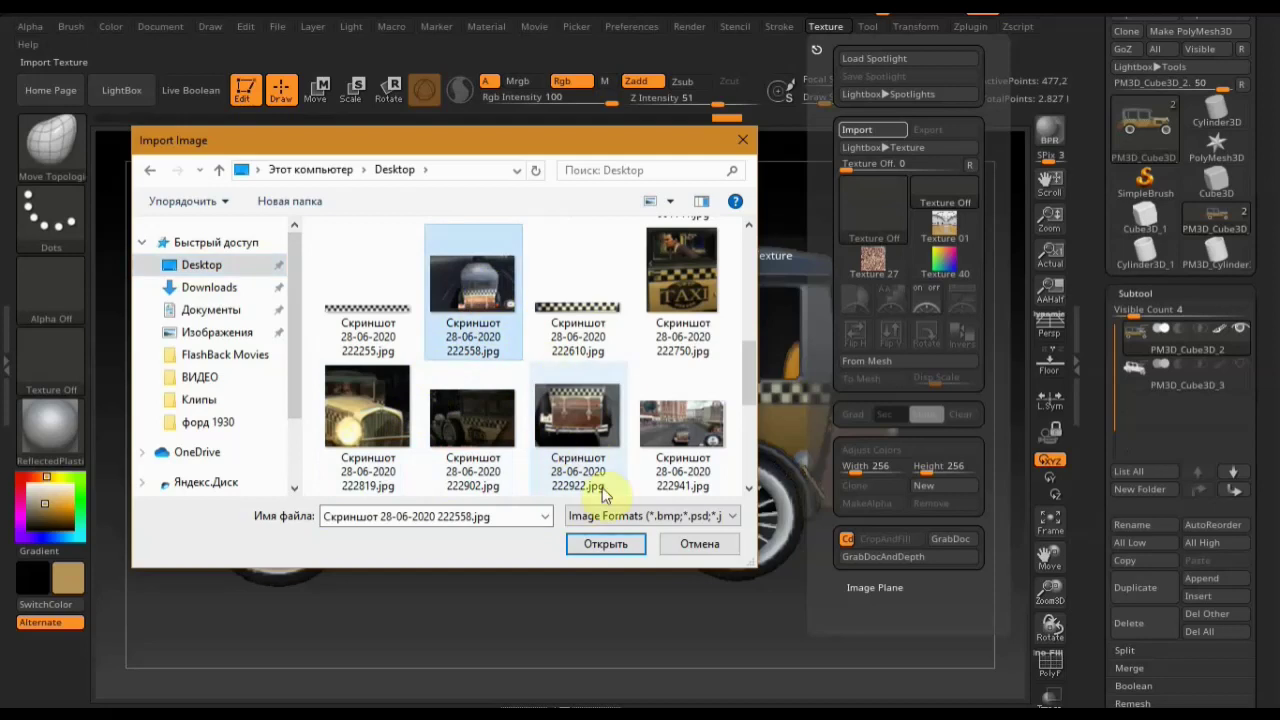
click(606, 544)
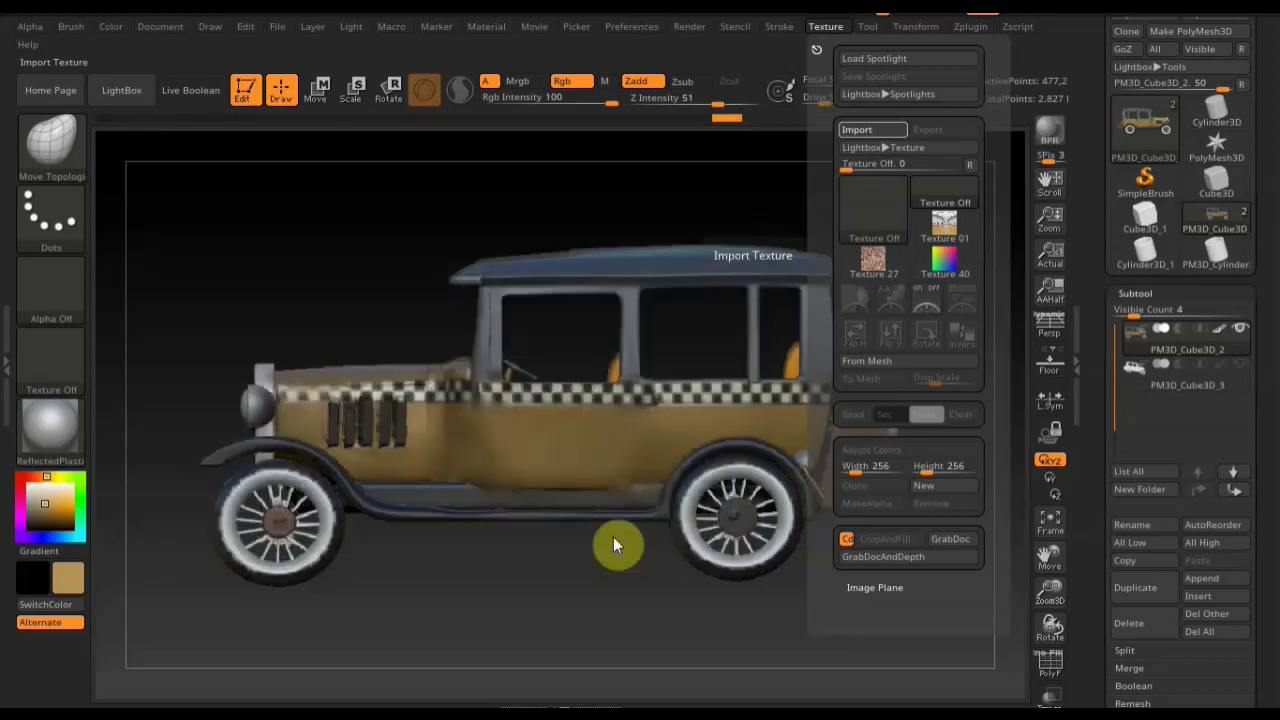
click(613, 540)
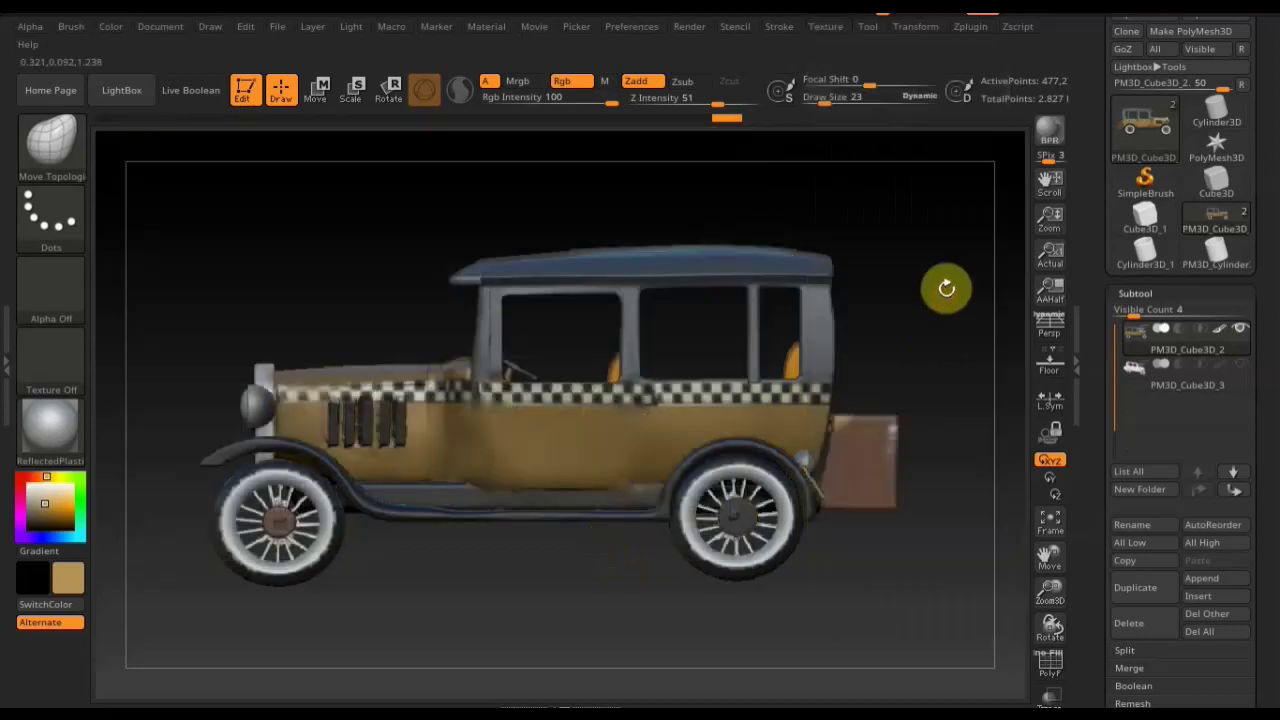
Add the imported rear-view screenshot to Spotlight and keep its editing controls shown over the model.
click(826, 38)
click(876, 295)
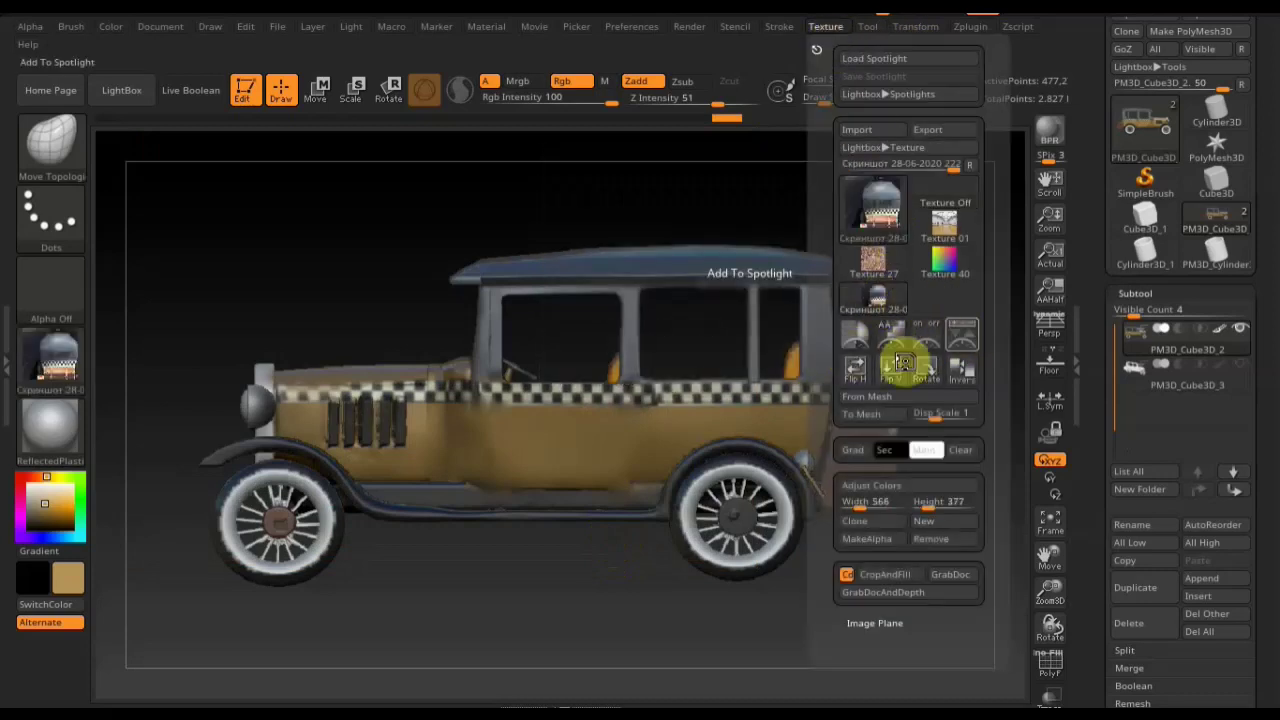
click(963, 337)
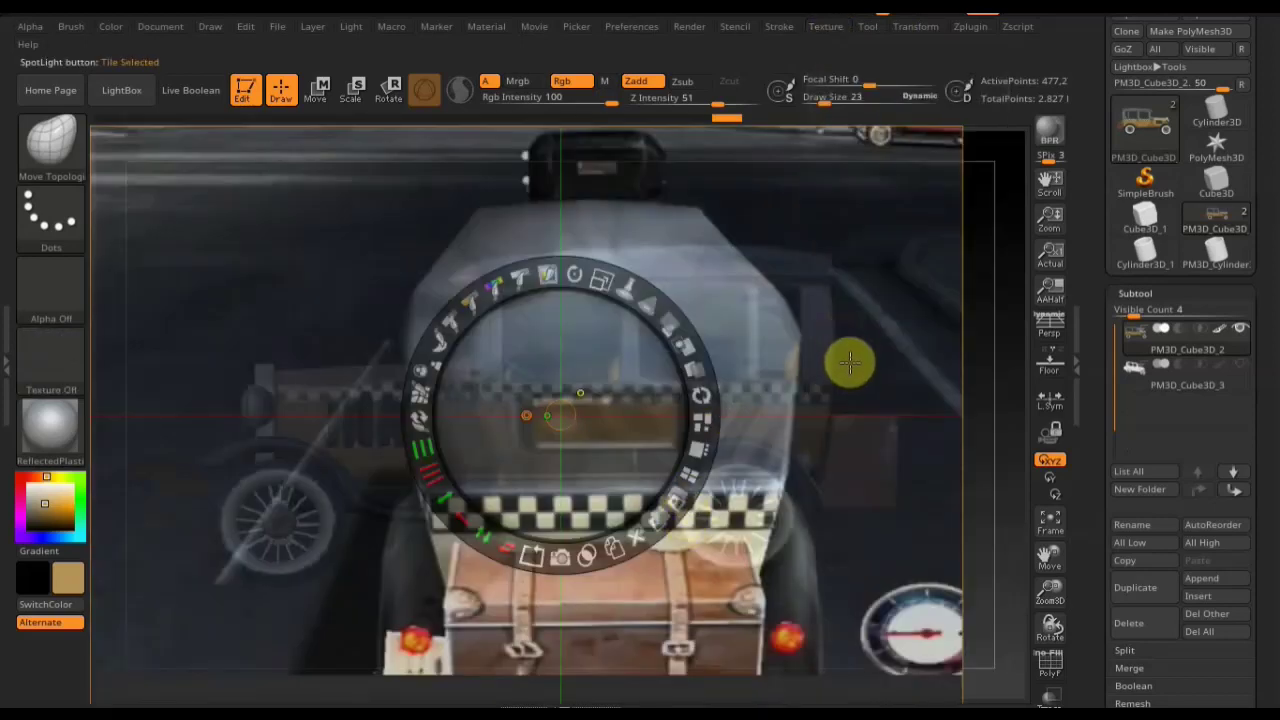
key(z)
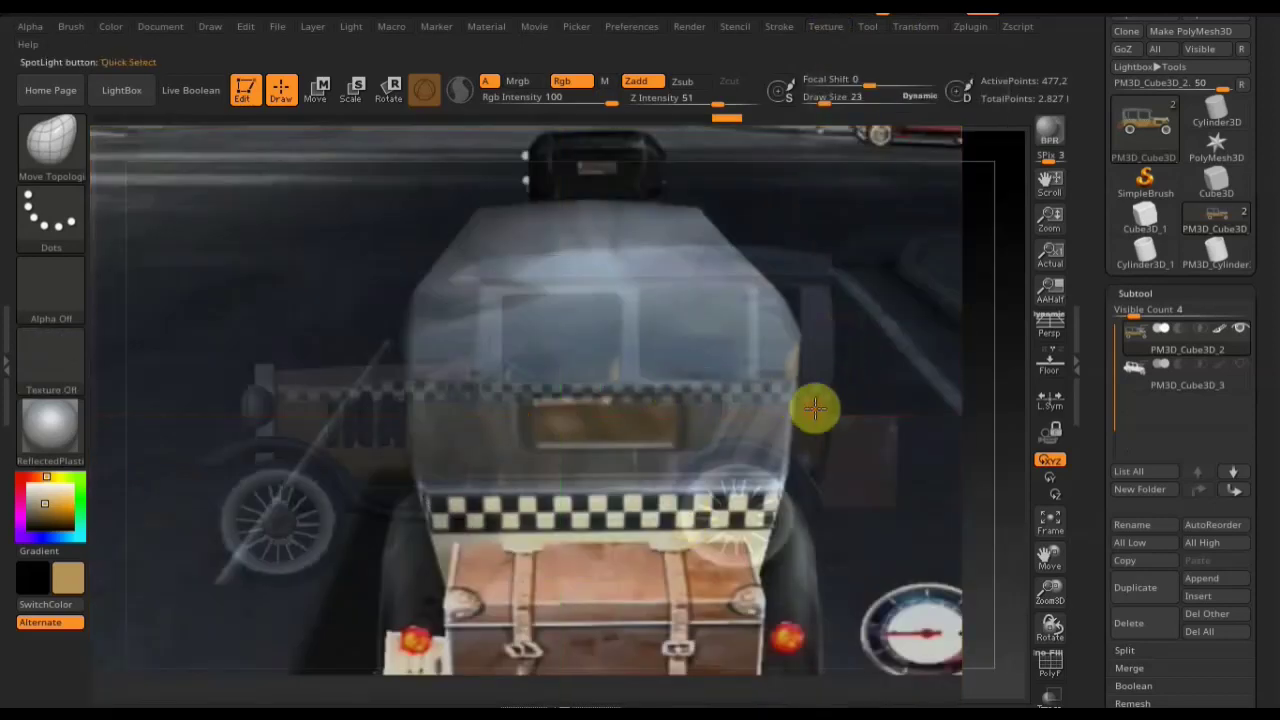
key(z)
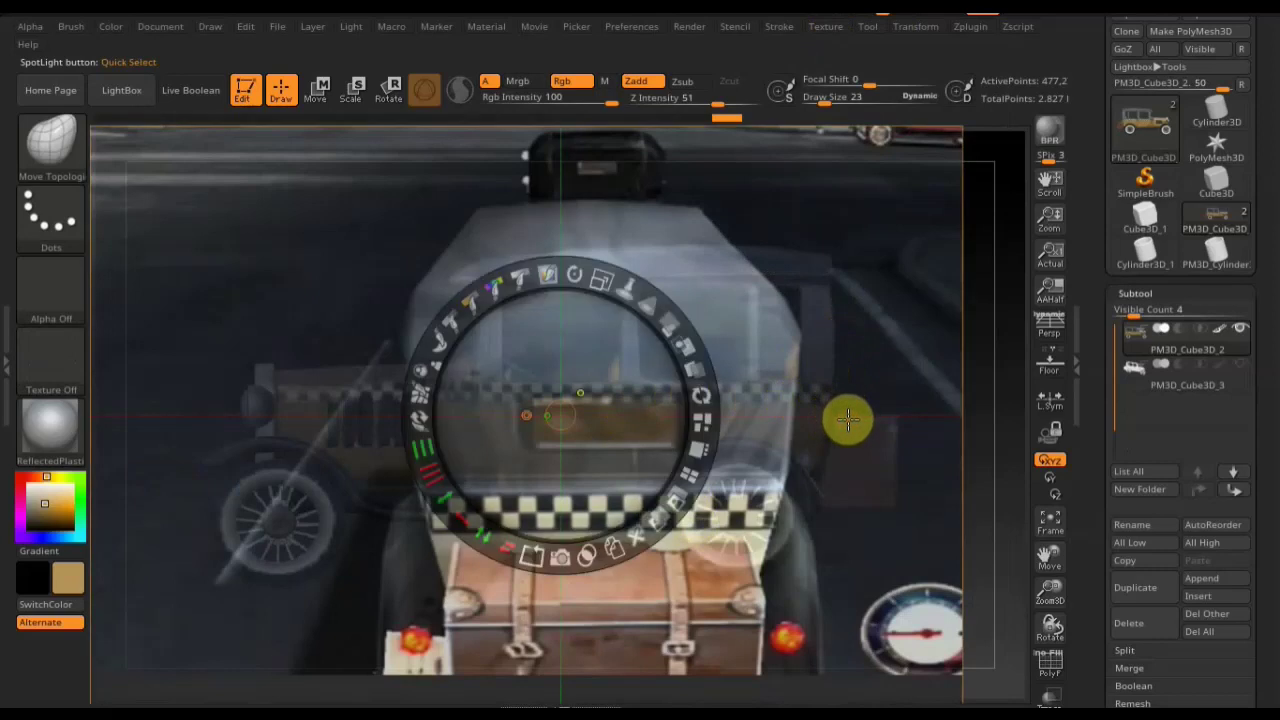
Reposition and shrink the rear-view reference image over the model, and make it fully opaque with the Fade control.
drag(663, 409, 714, 329)
mouse_move(674, 234)
mouse_down()
mouse_move(651, 229)
mouse_move(683, 236)
mouse_up()
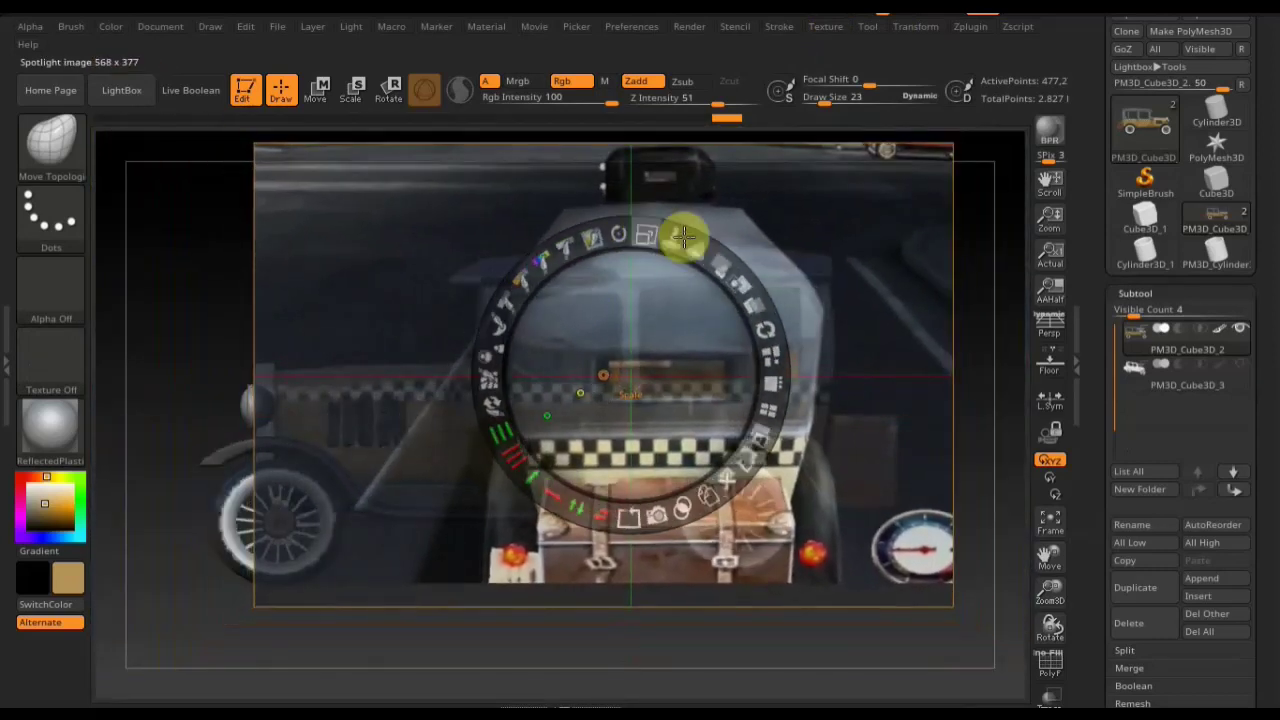
drag(746, 289, 691, 391)
Try sampling paint colours from the car in the reference image with the Spotlight controls hidden.
key(z)
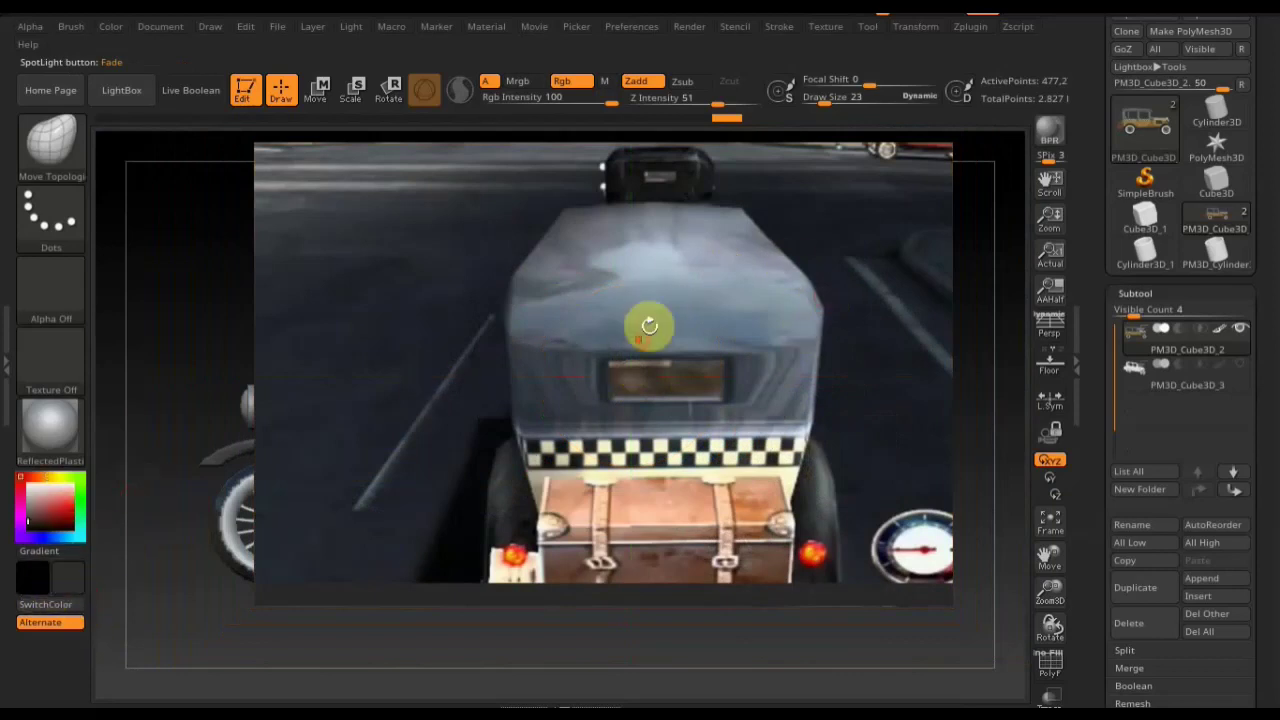
key(c)
key(c)
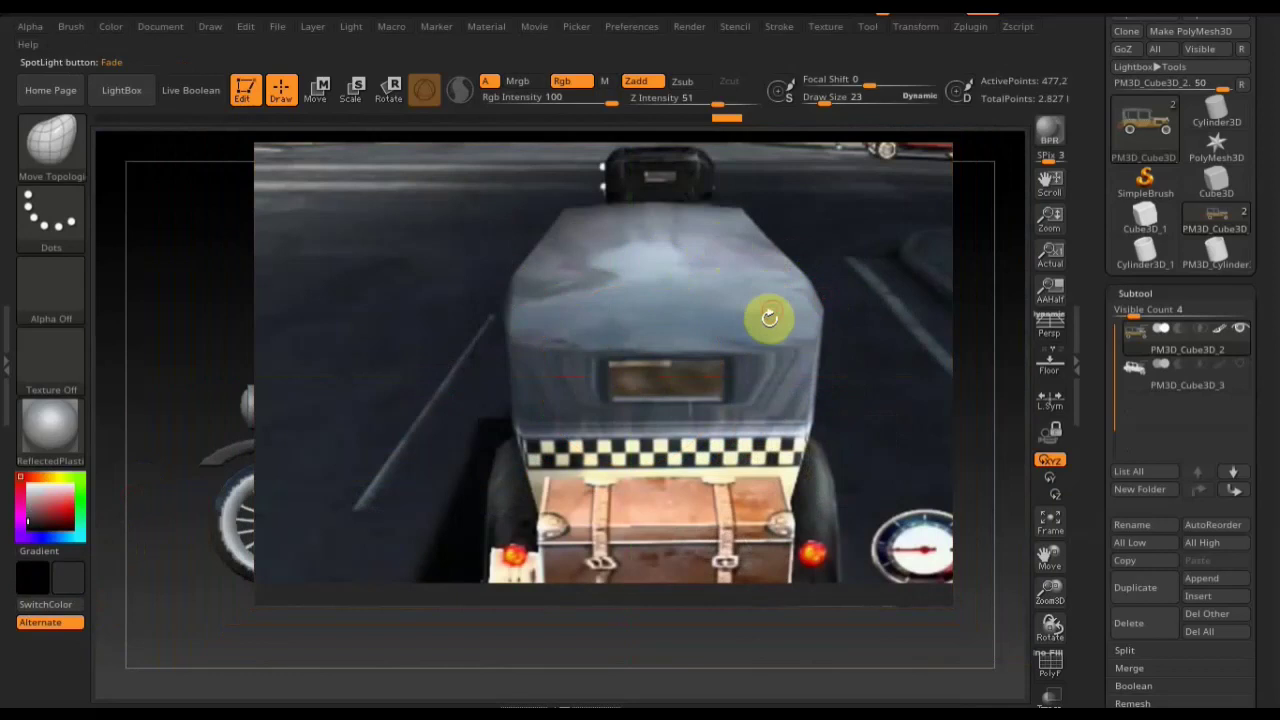
key(c)
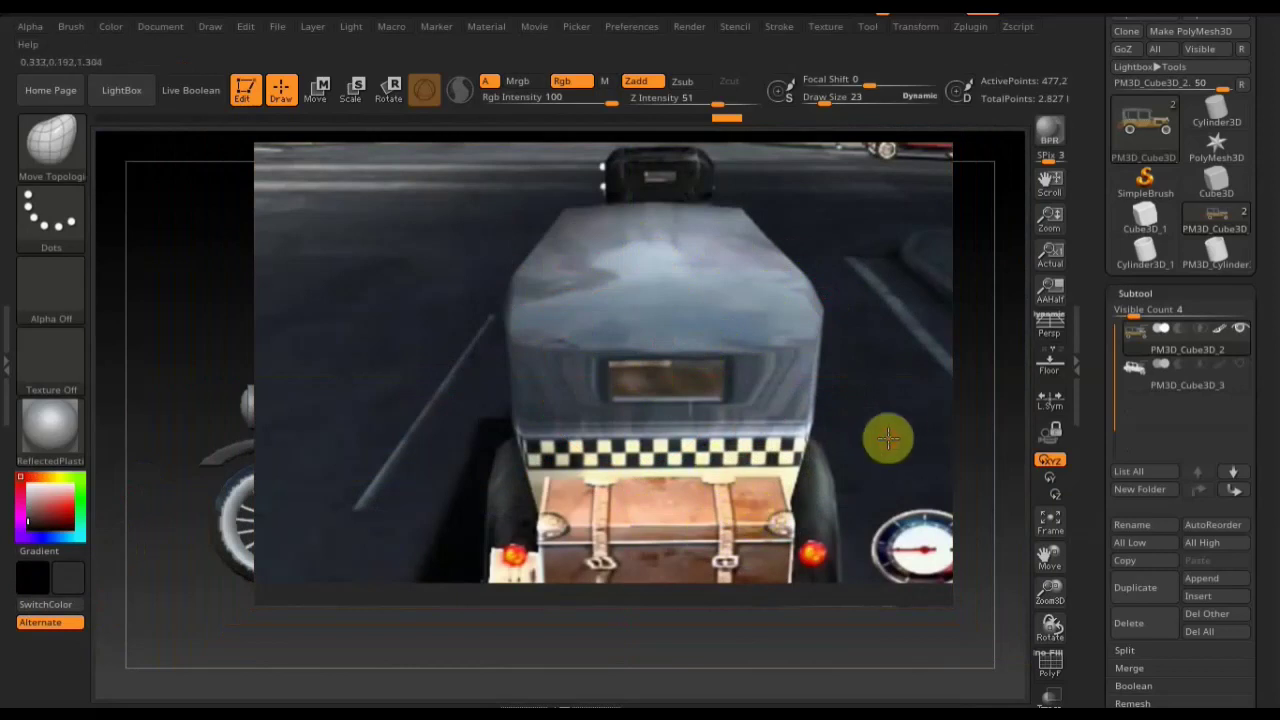
Move the reference image up until the model's wheels are uncovered, and hide the Spotlight controls again.
key(shift+z)
drag(687, 400, 634, 297)
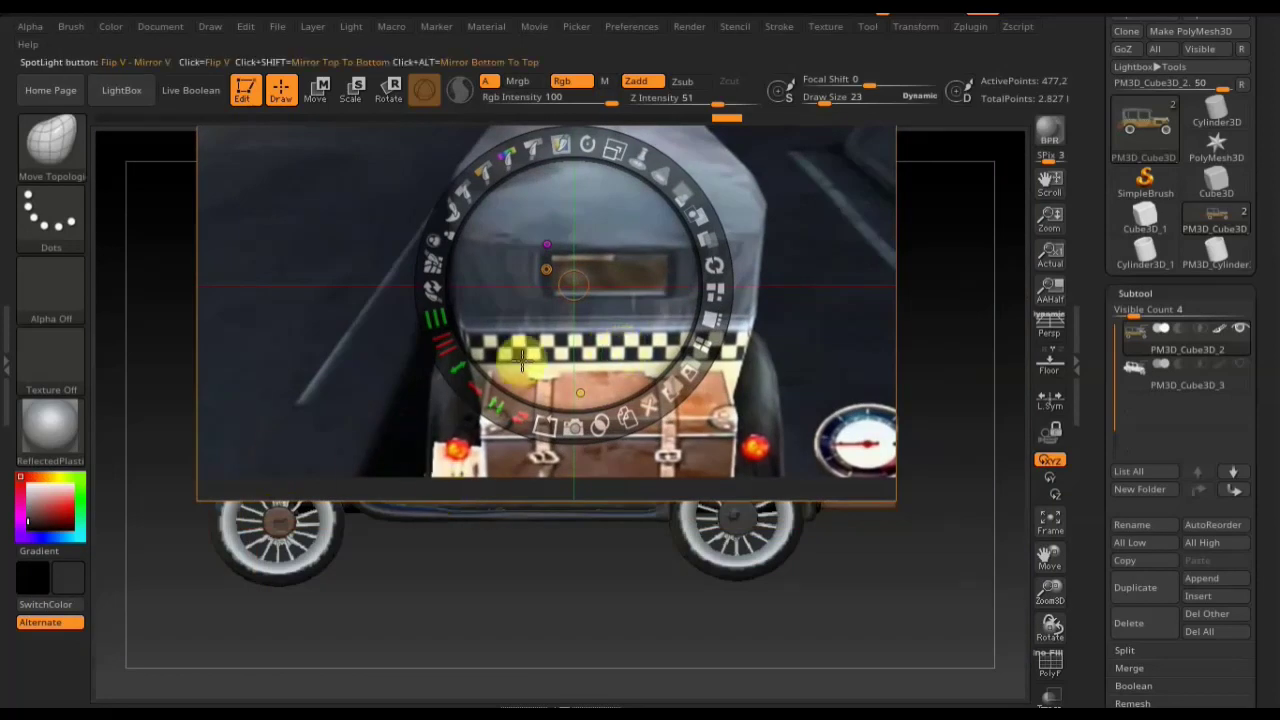
key(z)
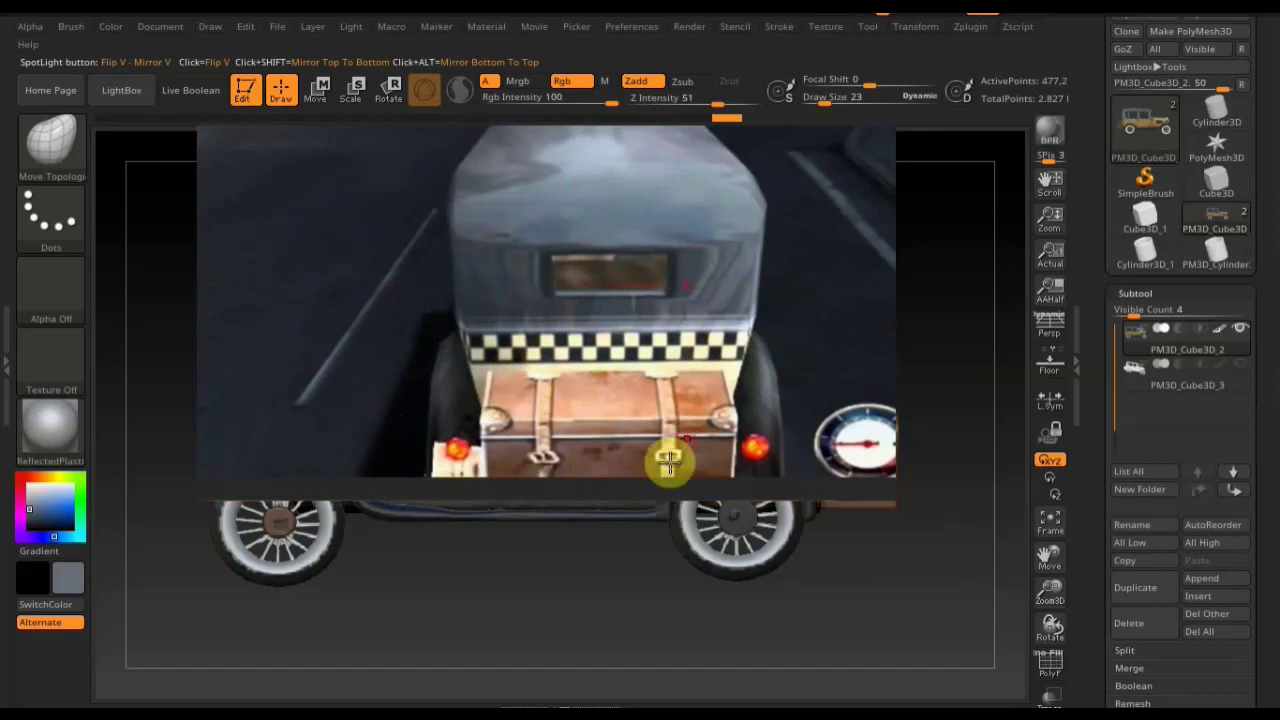
Move the rear-view reference image down over the taxi's cabin, restore full opacity with Fade, and hide the Spotlight controls.
key(shift+z)
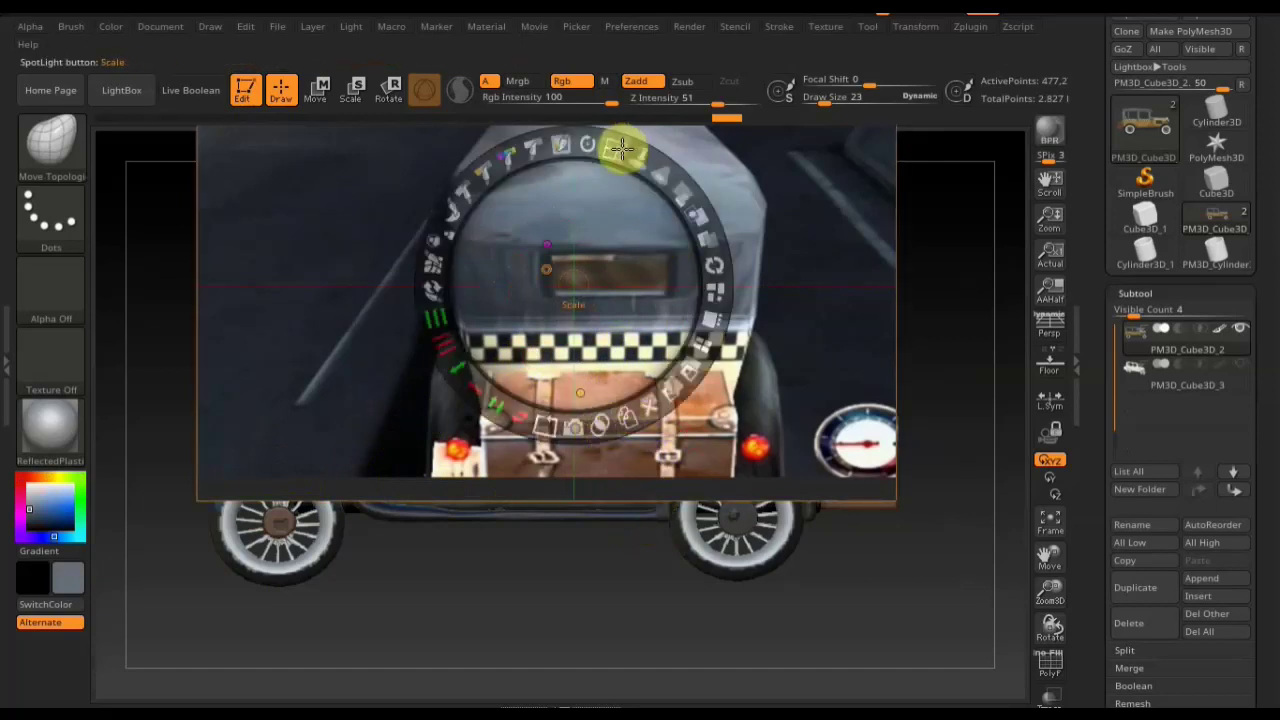
click(663, 194)
drag(663, 200, 660, 310)
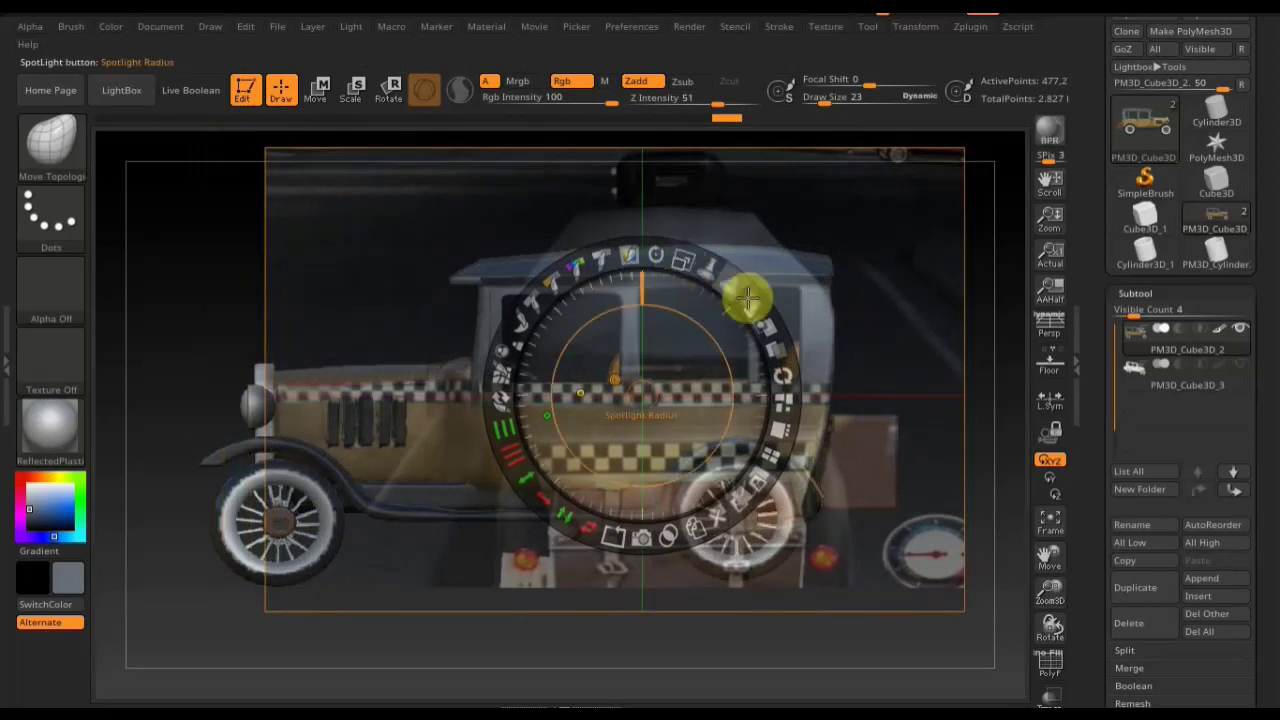
drag(751, 300, 768, 470)
key(z)
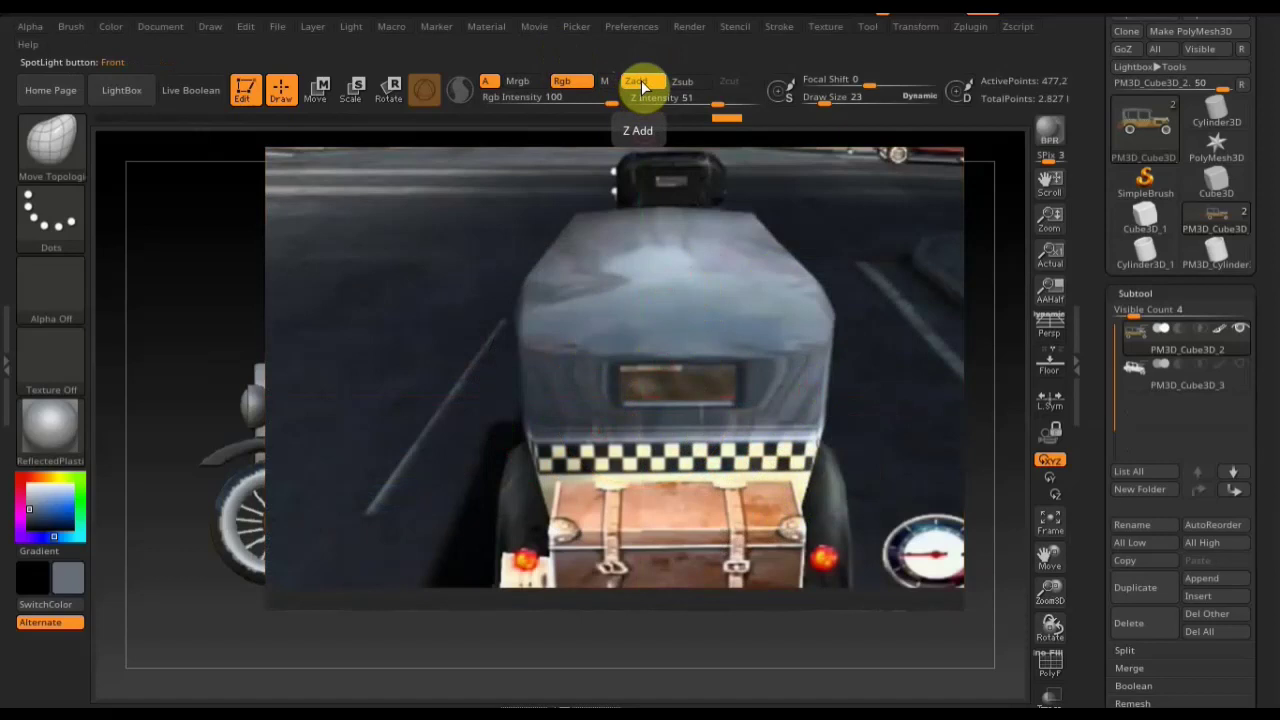
Switch to the Standard brush with Zadd turned off, and hide the reference image.
click(45, 158)
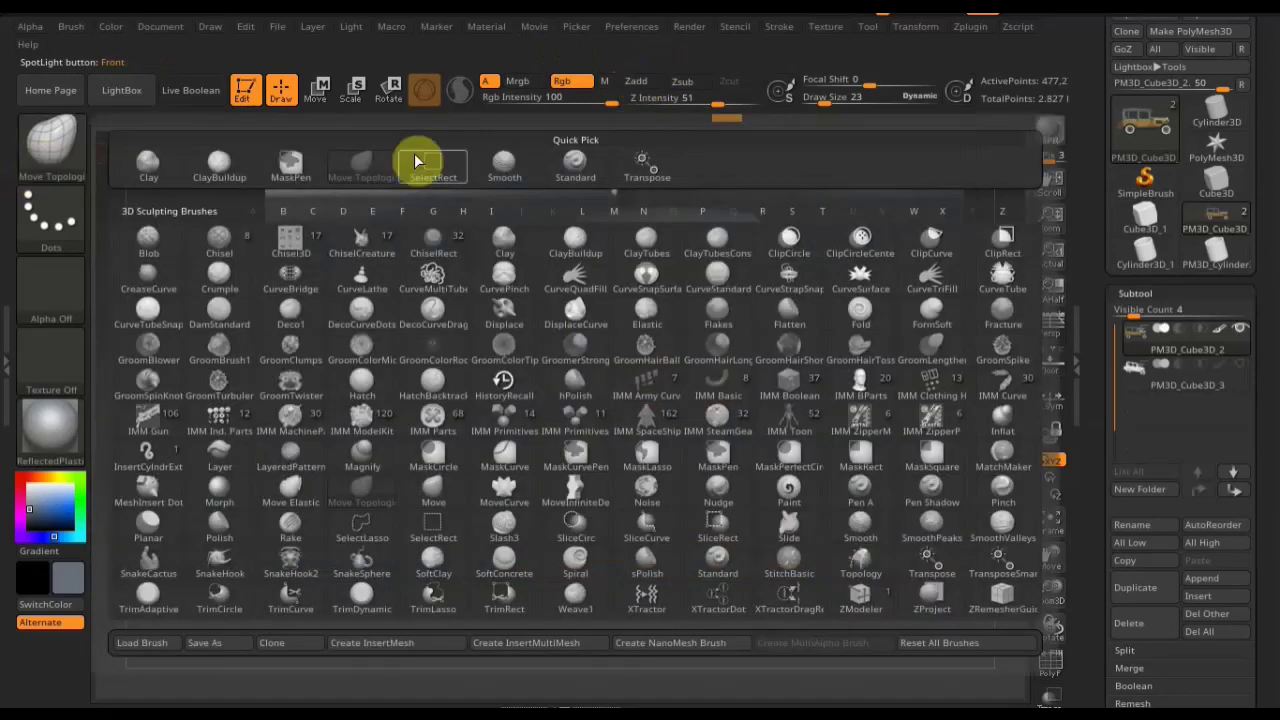
click(578, 164)
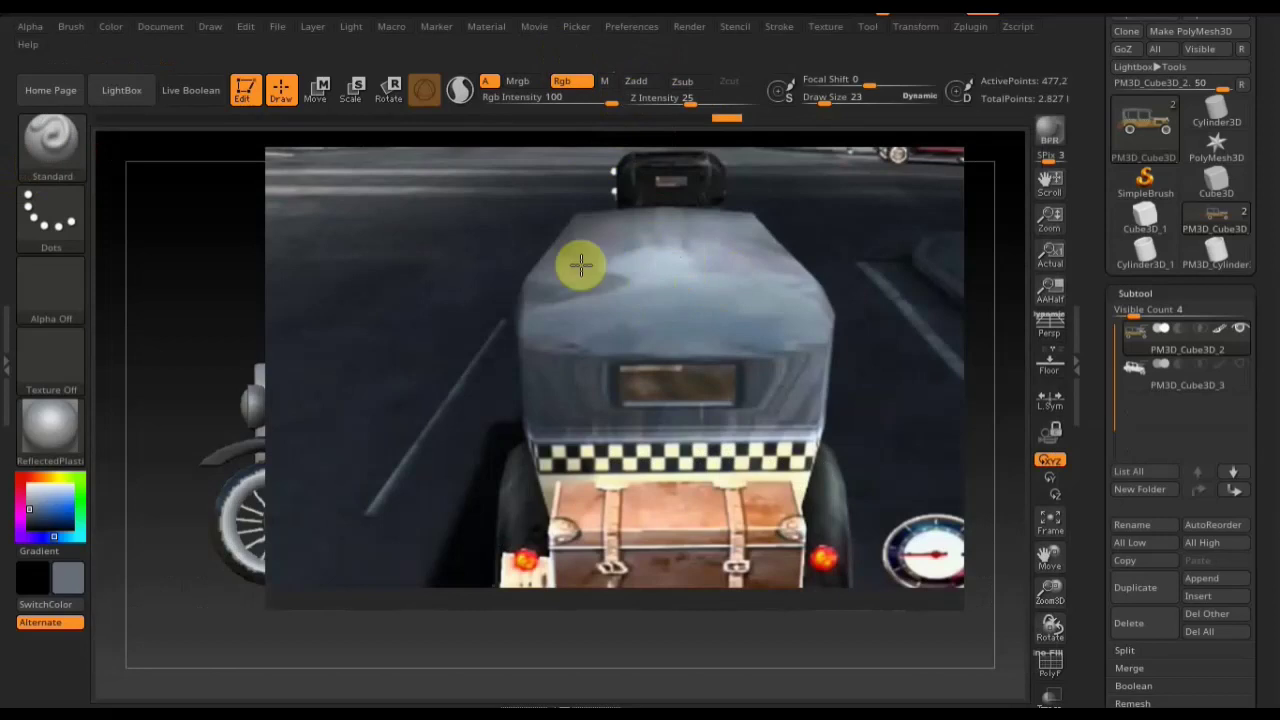
key(shift)
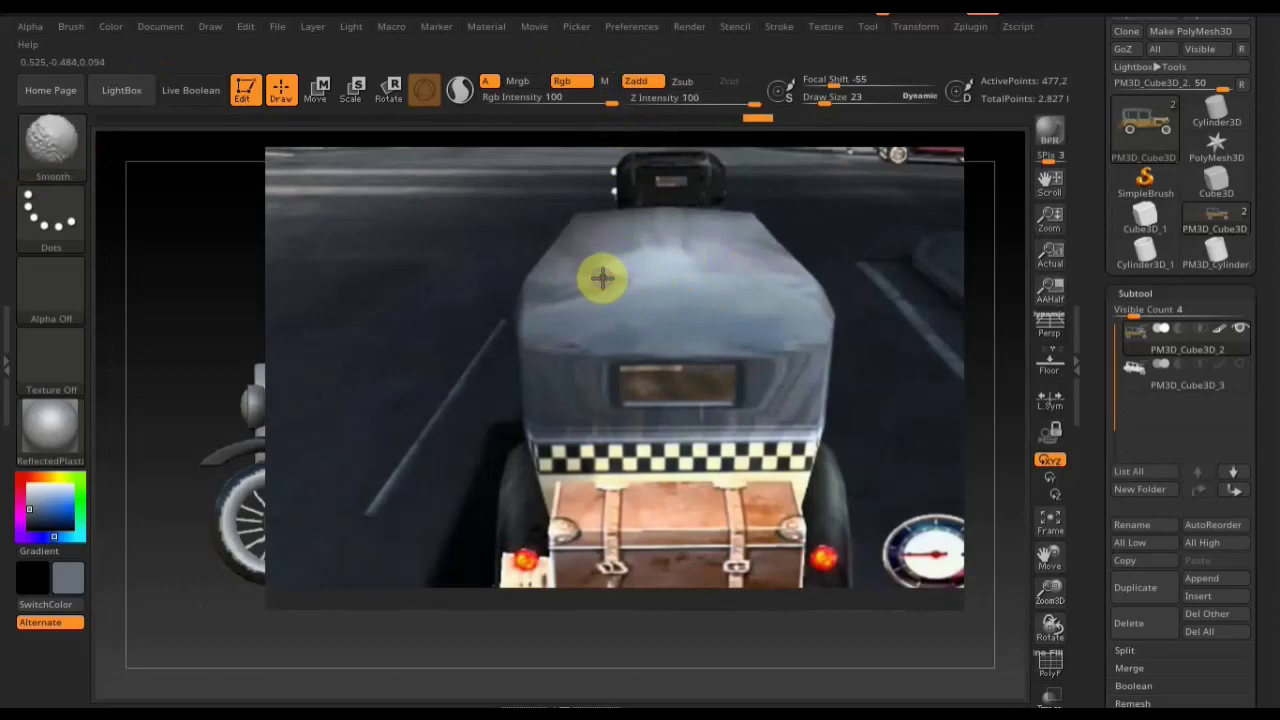
key(shift+z)
Paint soft light grey-blue highlights over the taxi's roof, using a draw size of 114 and Rgb intensity of 16.
right_drag(845, 300, 911, 283)
right_drag(908, 349, 649, 392)
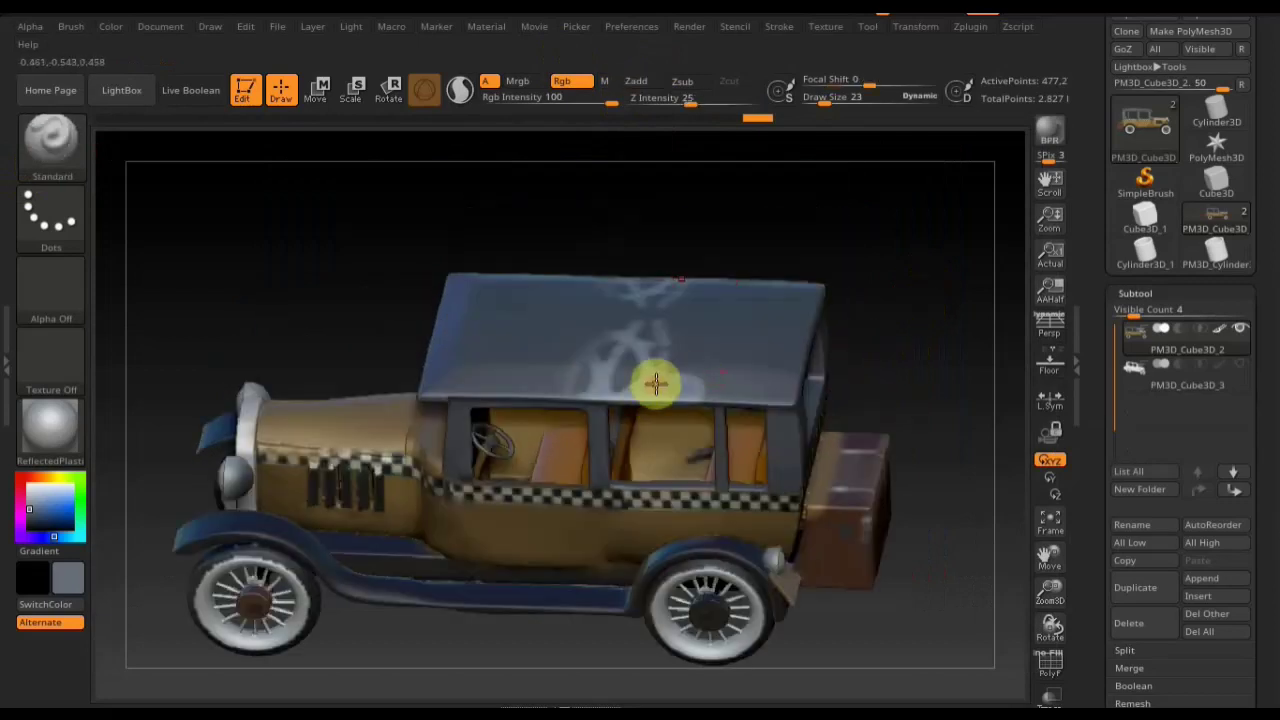
mouse_move(823, 95)
mouse_down()
mouse_move(871, 112)
mouse_move(846, 113)
mouse_up()
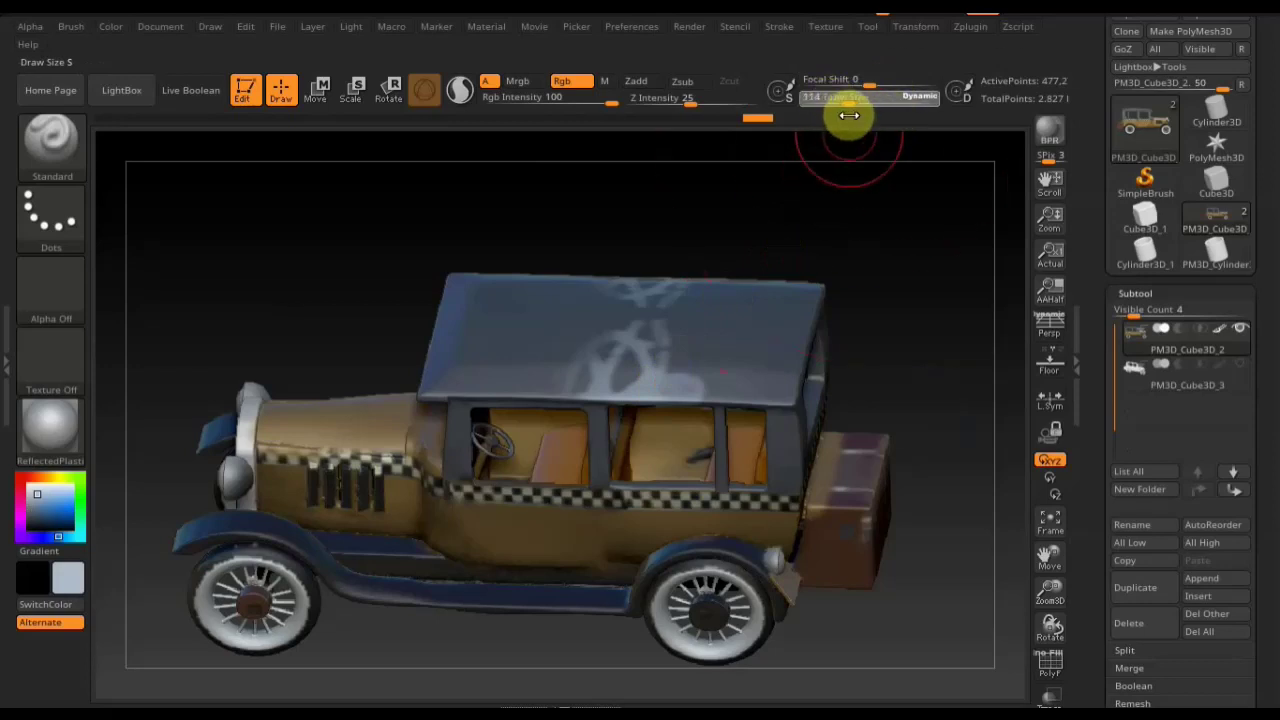
drag(604, 101, 534, 104)
mouse_move(533, 345)
mouse_down()
mouse_move(577, 341)
mouse_move(640, 298)
mouse_move(639, 274)
mouse_move(593, 314)
mouse_move(772, 282)
mouse_move(773, 344)
mouse_move(460, 330)
mouse_move(487, 307)
mouse_move(456, 306)
mouse_move(541, 348)
mouse_move(766, 373)
mouse_move(761, 408)
mouse_move(778, 436)
mouse_move(719, 406)
mouse_move(600, 434)
mouse_up()
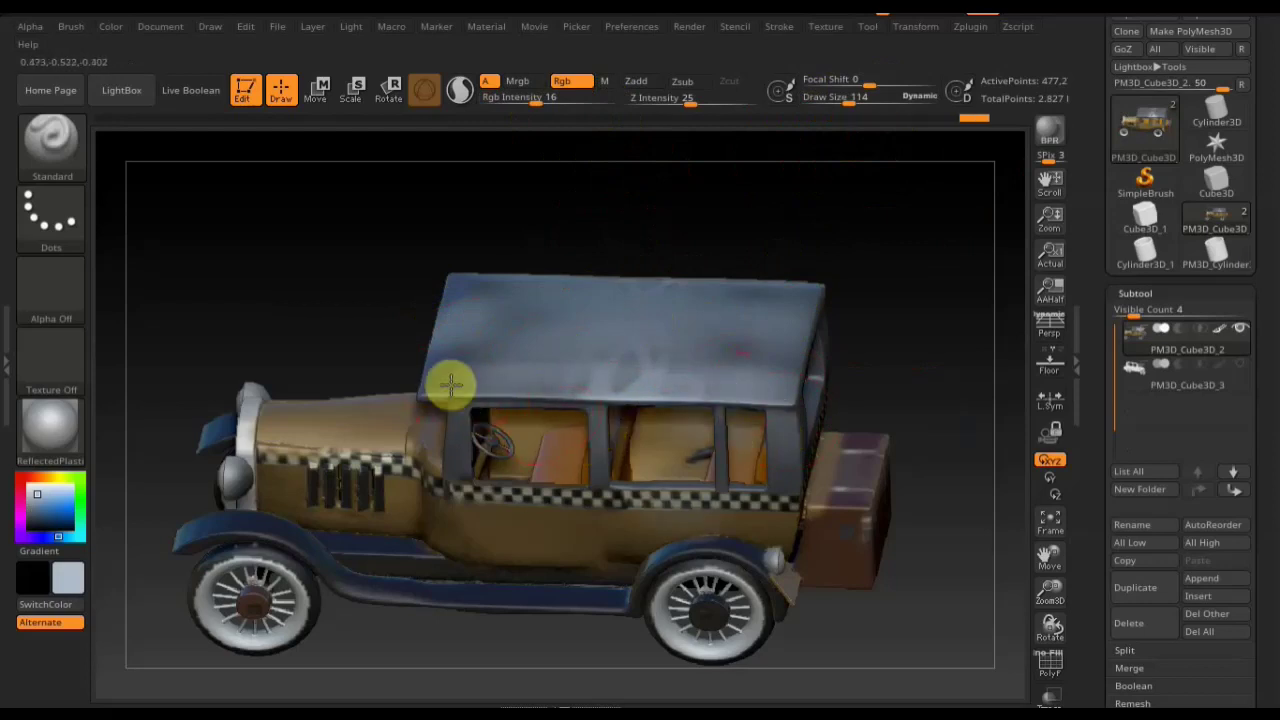
shift+drag(926, 274, 800, 363)
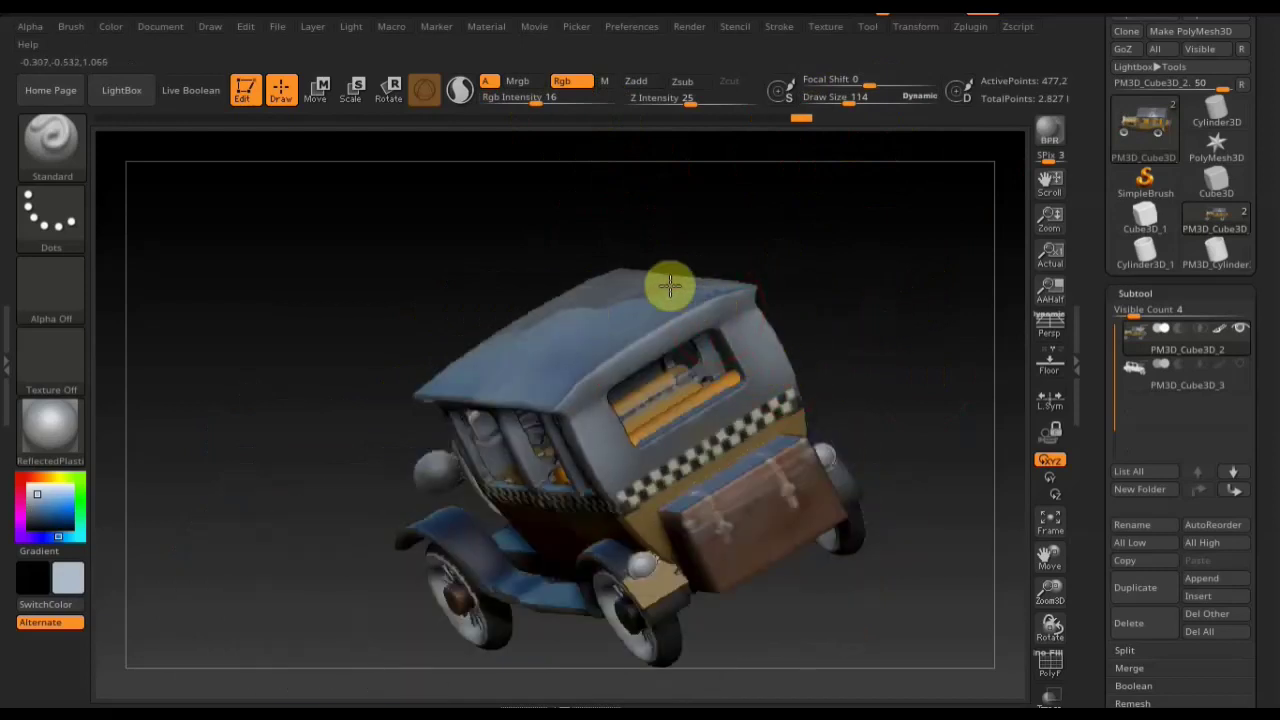
drag(834, 314, 852, 345)
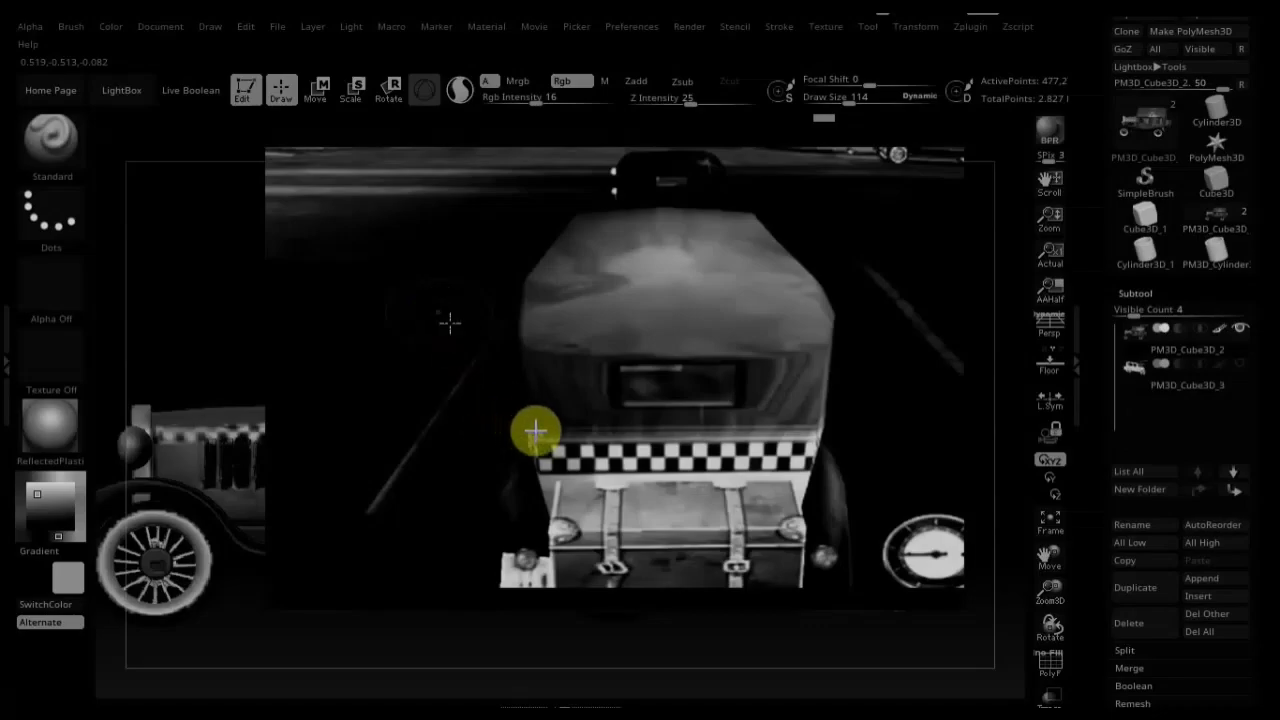
Try framing the checkered band in the rear-view reference image with the screen-capture tool.
drag(528, 437, 818, 468)
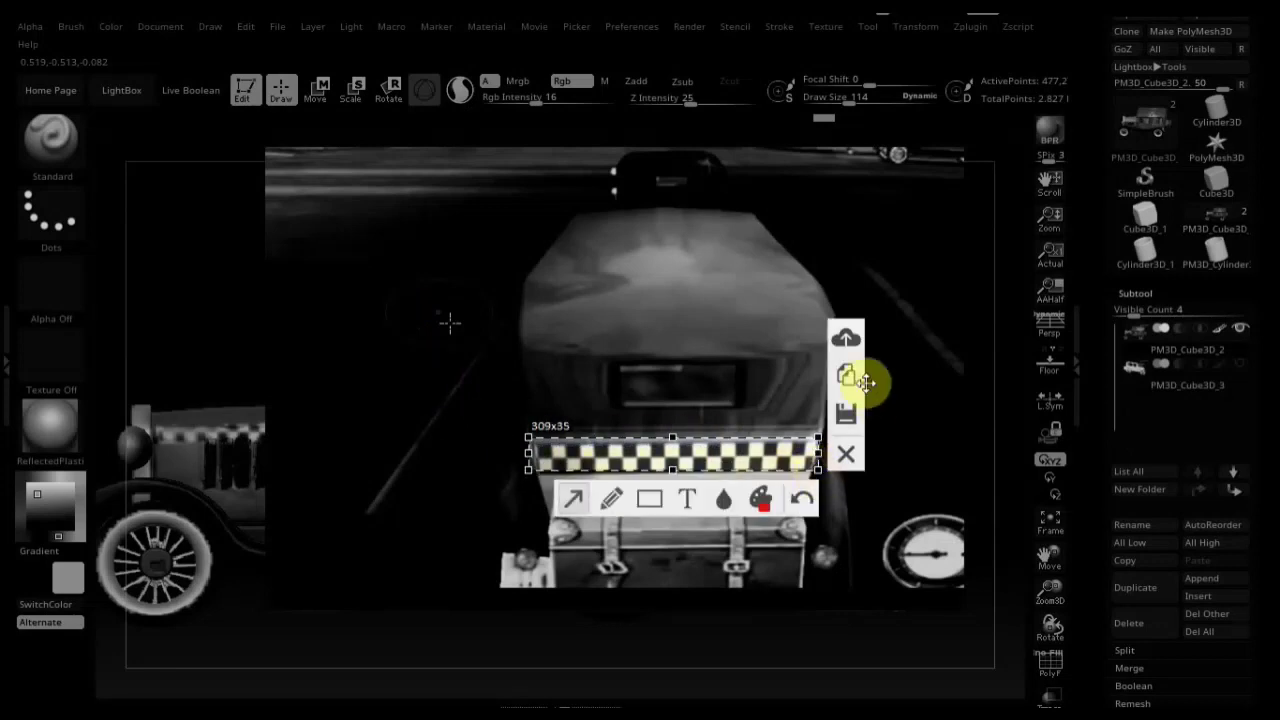
click(852, 458)
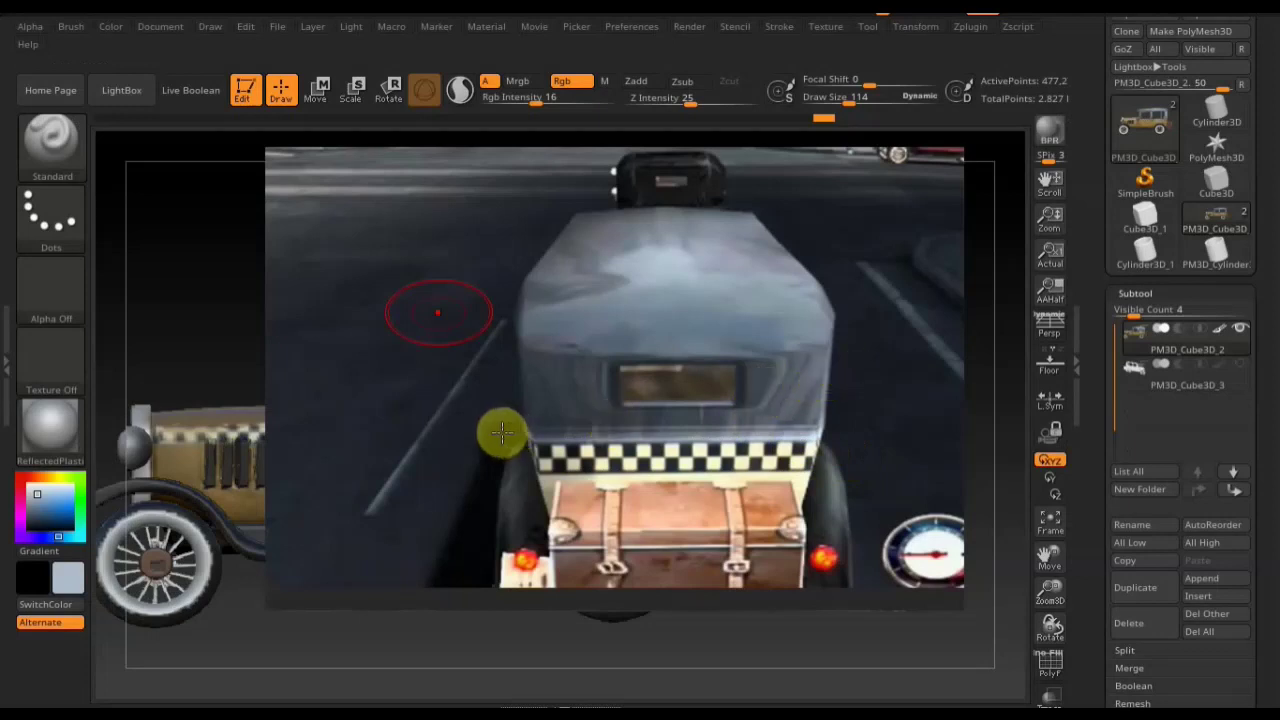
click(228, 345)
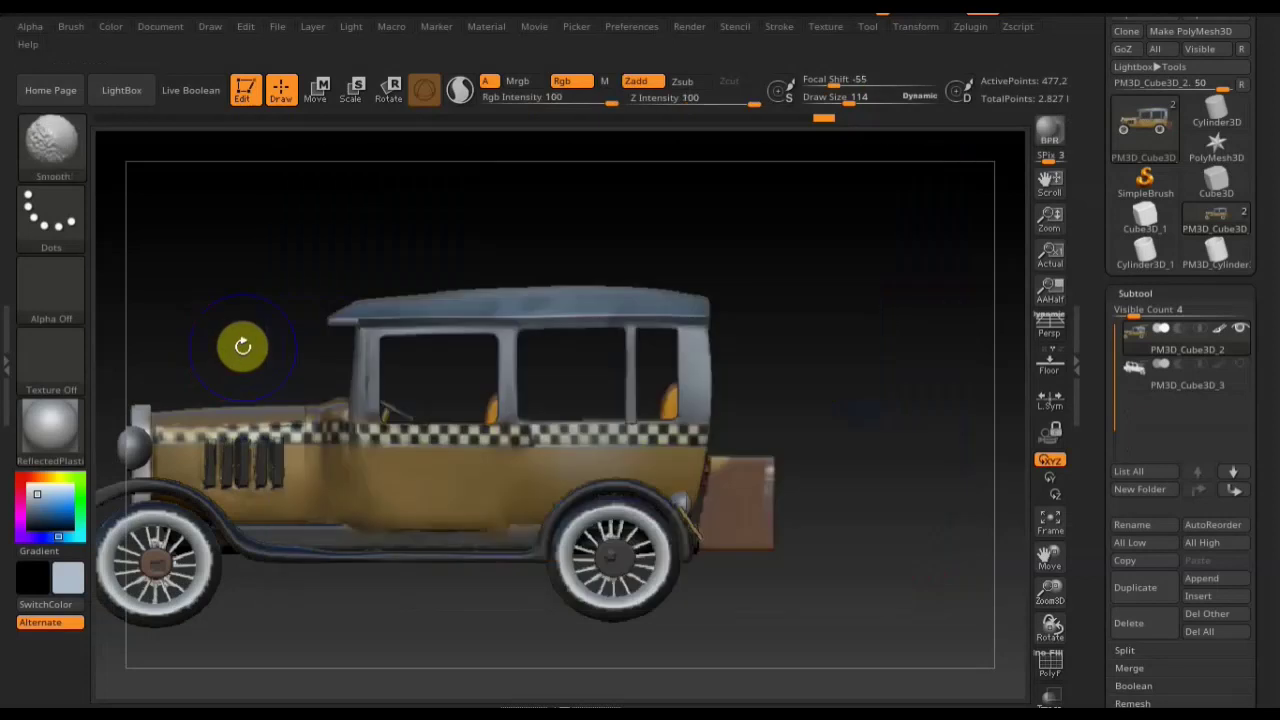
Import the checkered-band screenshot "Скриншот 28-06-2020 222610.jpg" from the Desktop as a texture.
click(826, 30)
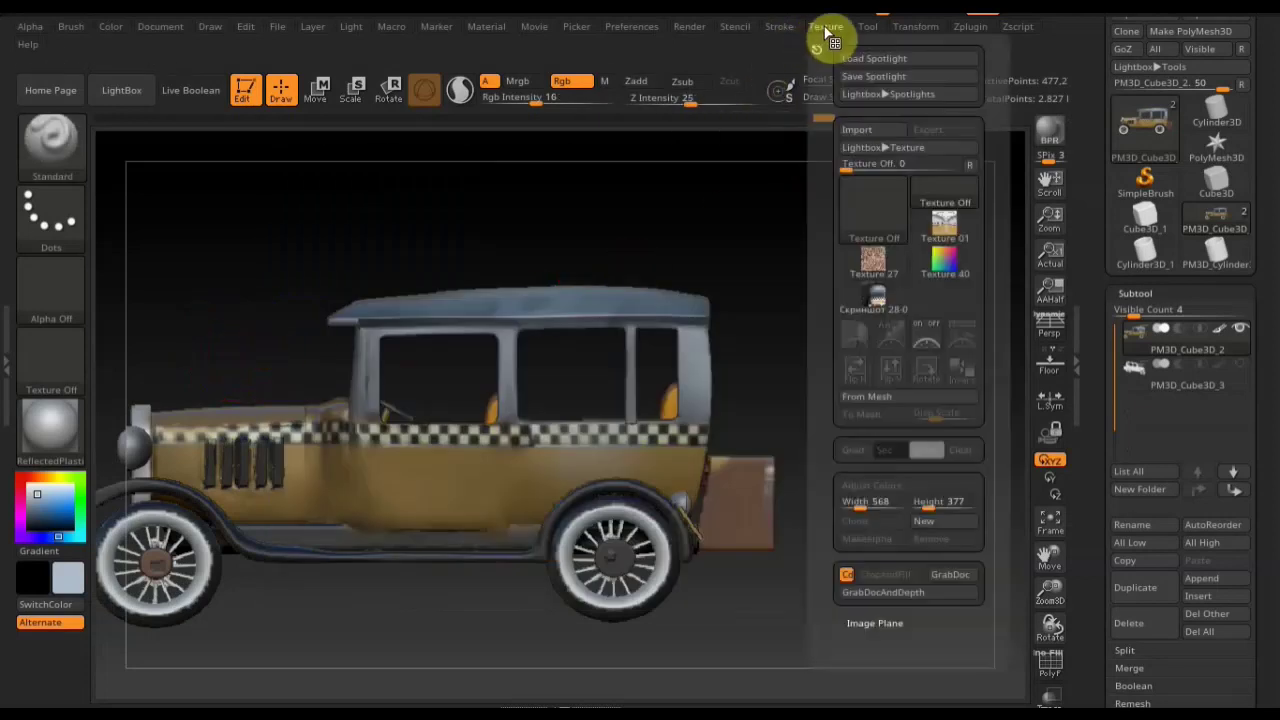
click(858, 130)
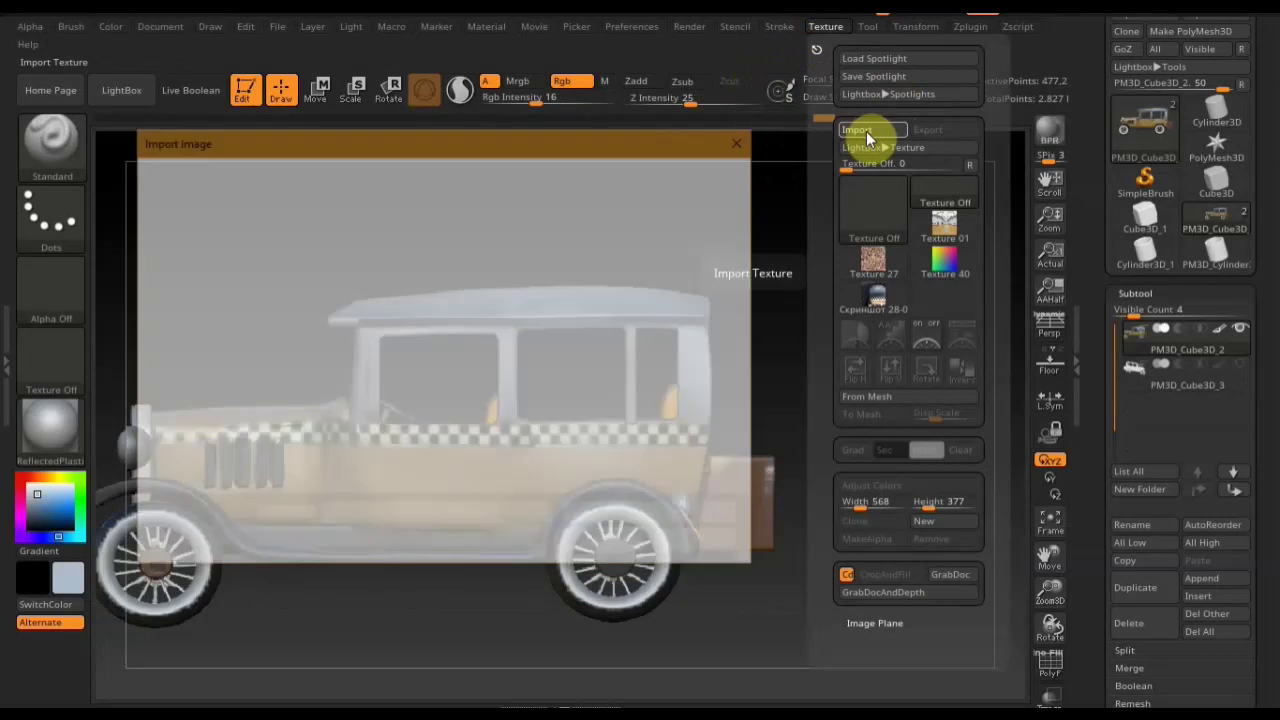
scroll(612, 372, down, 3)
scroll(612, 420, down, 10)
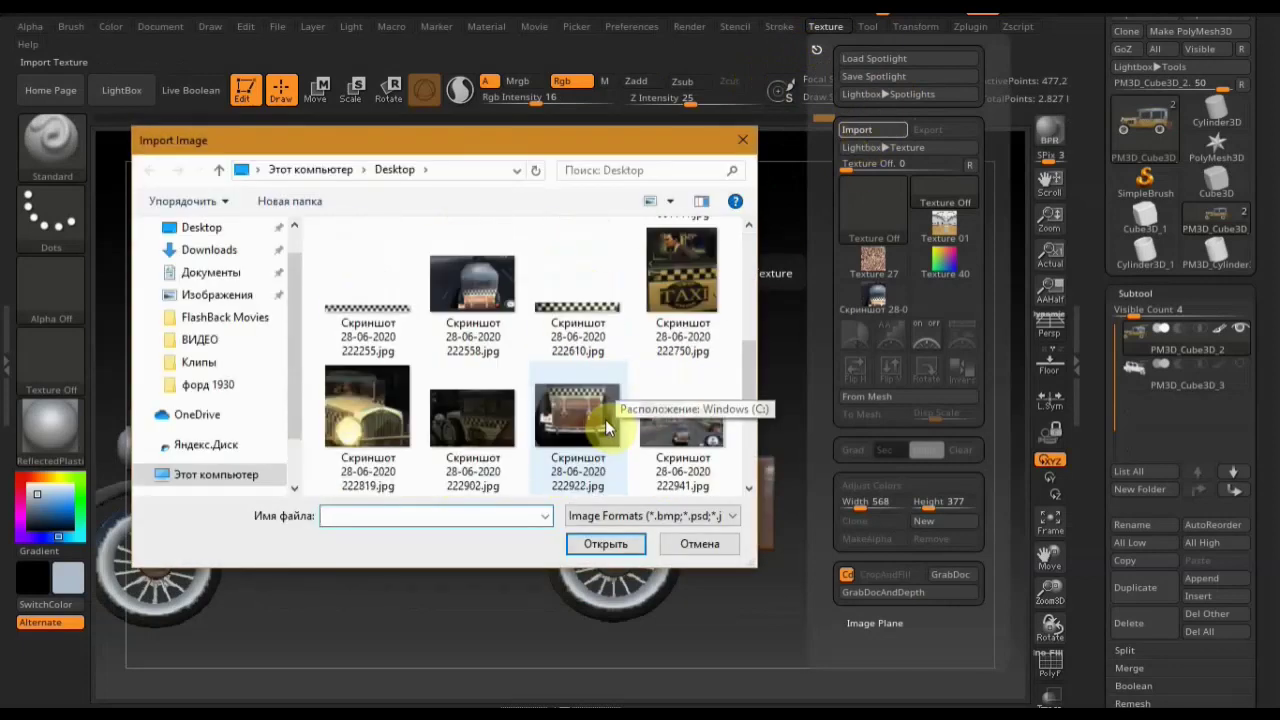
scroll(612, 420, up, 3)
scroll(612, 420, up, 3)
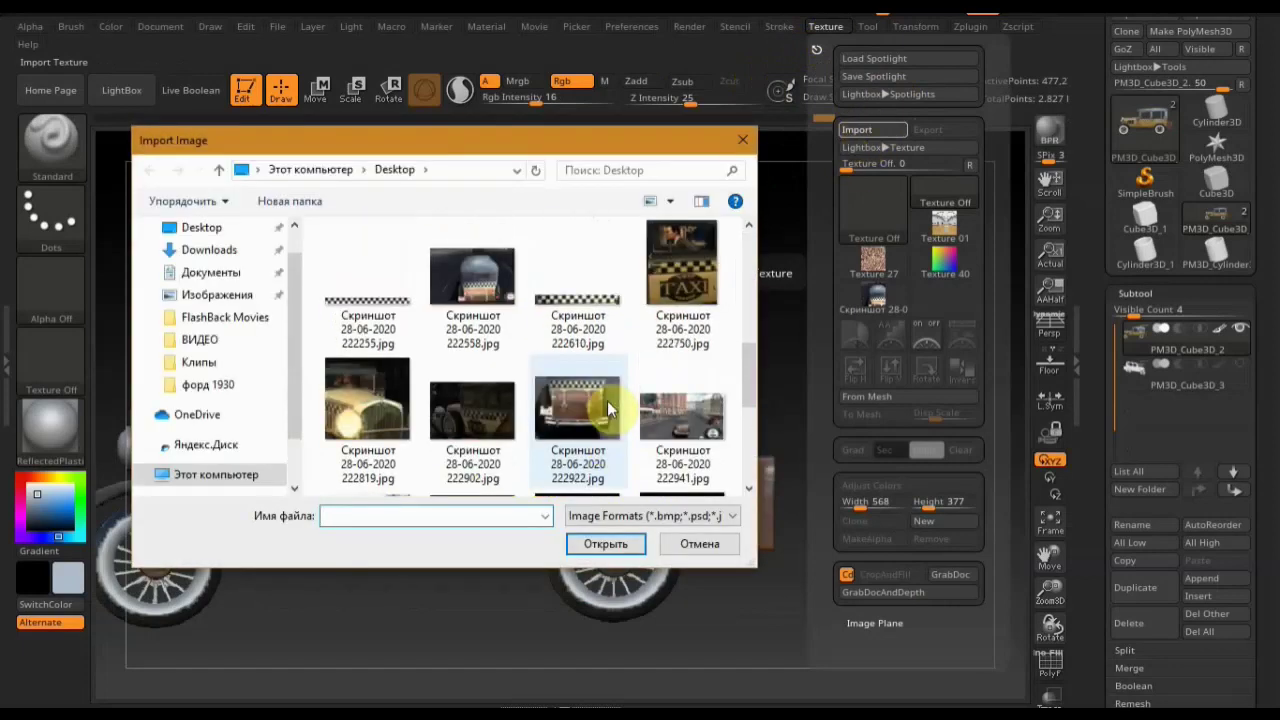
click(603, 318)
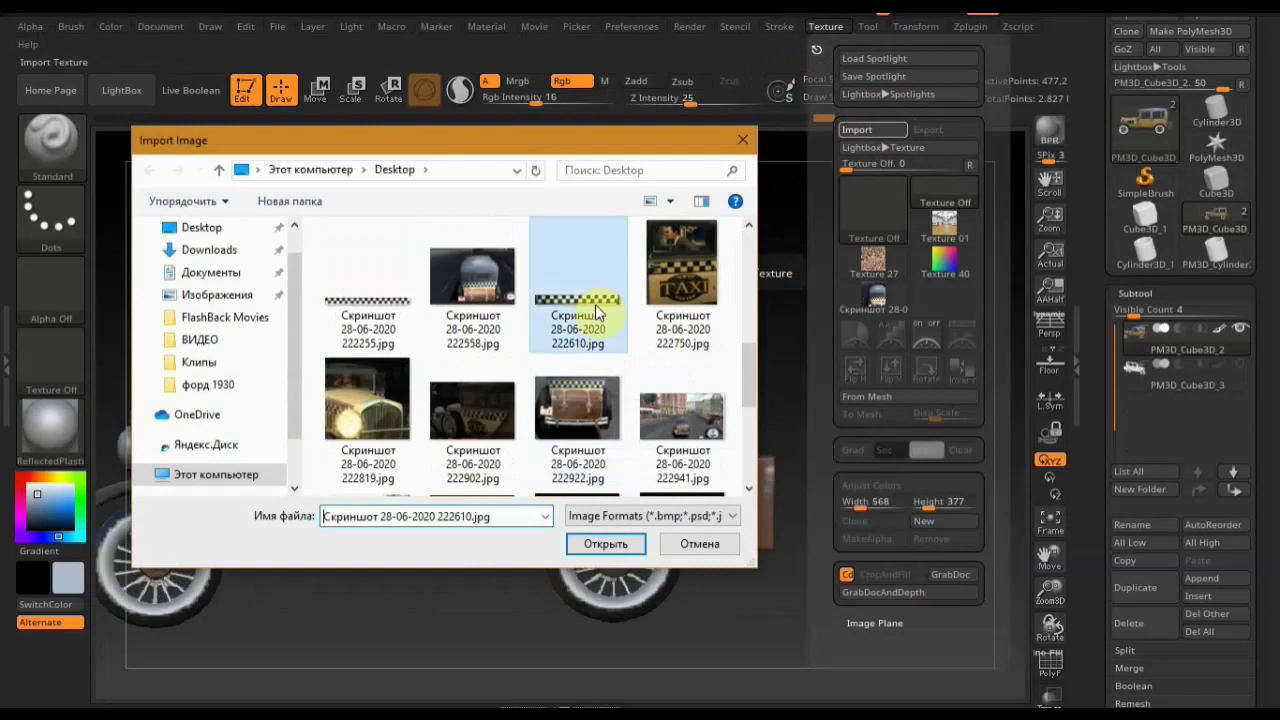
click(612, 545)
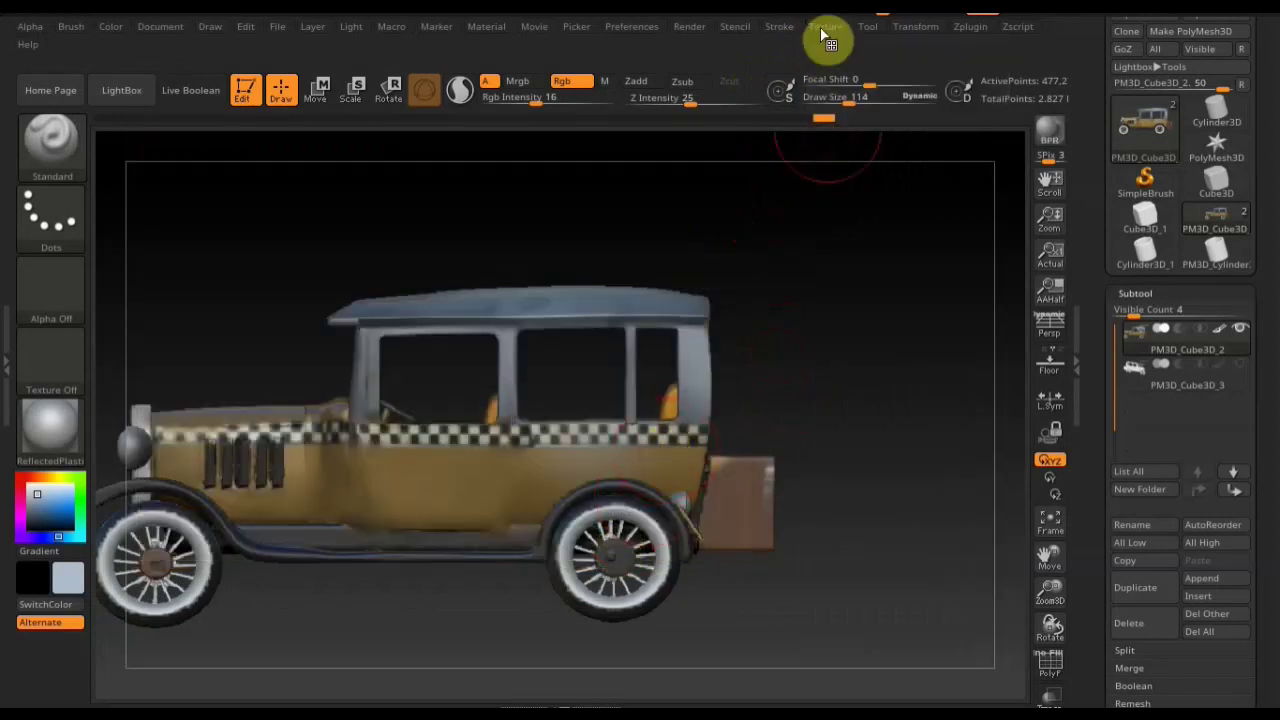
Add the imported checkered-band texture to Spotlight.
click(824, 30)
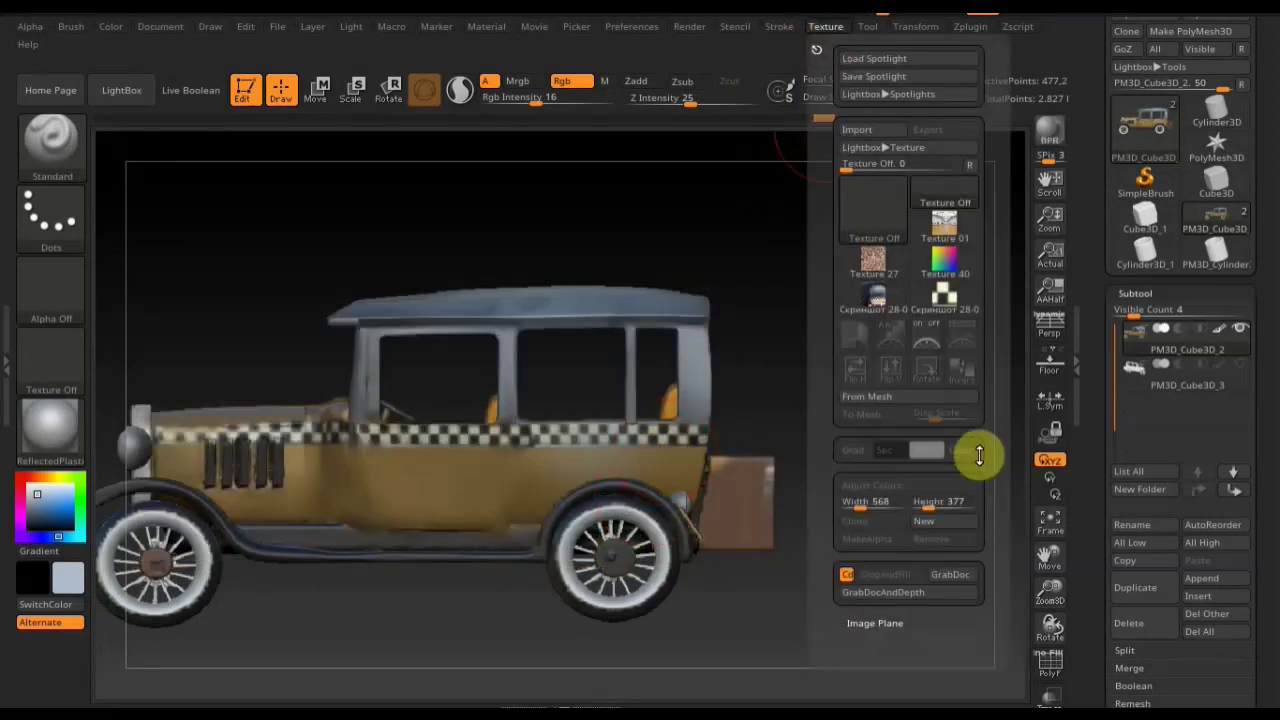
click(948, 302)
click(966, 335)
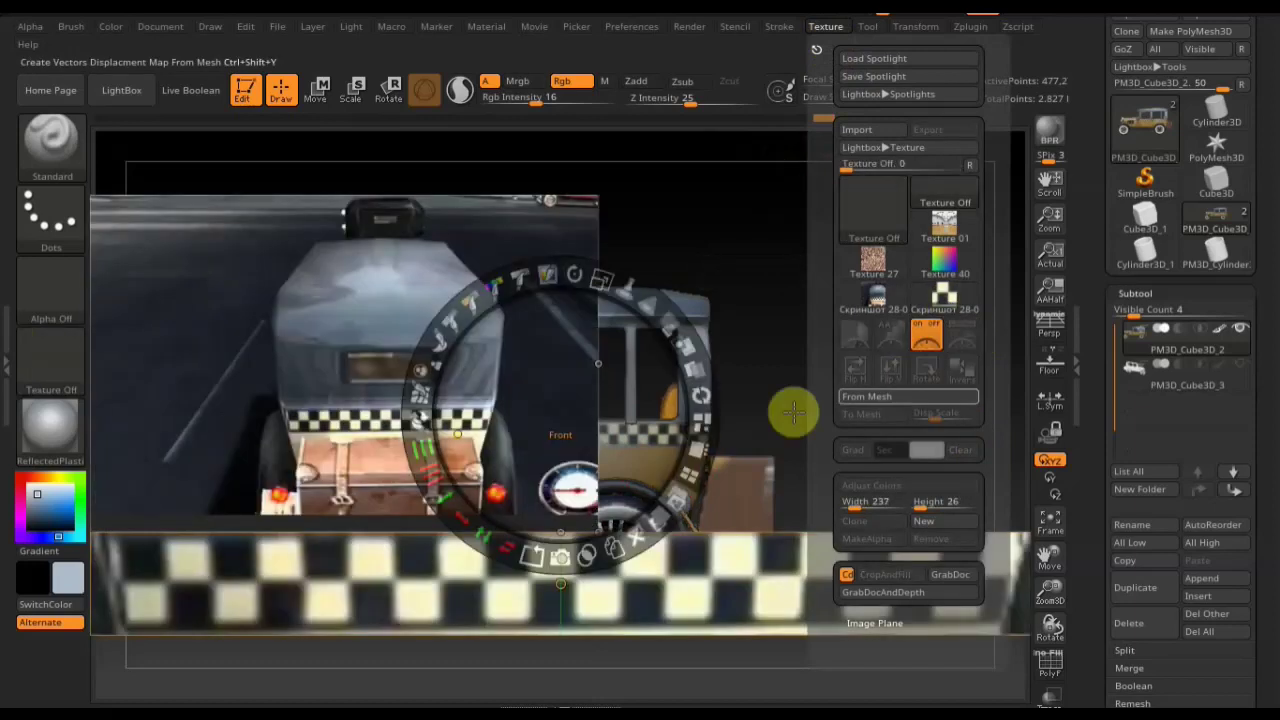
Shrink the rear-view reference image to a thumbnail and park it in the canvas's upper-right corner, clear of the model.
click(365, 334)
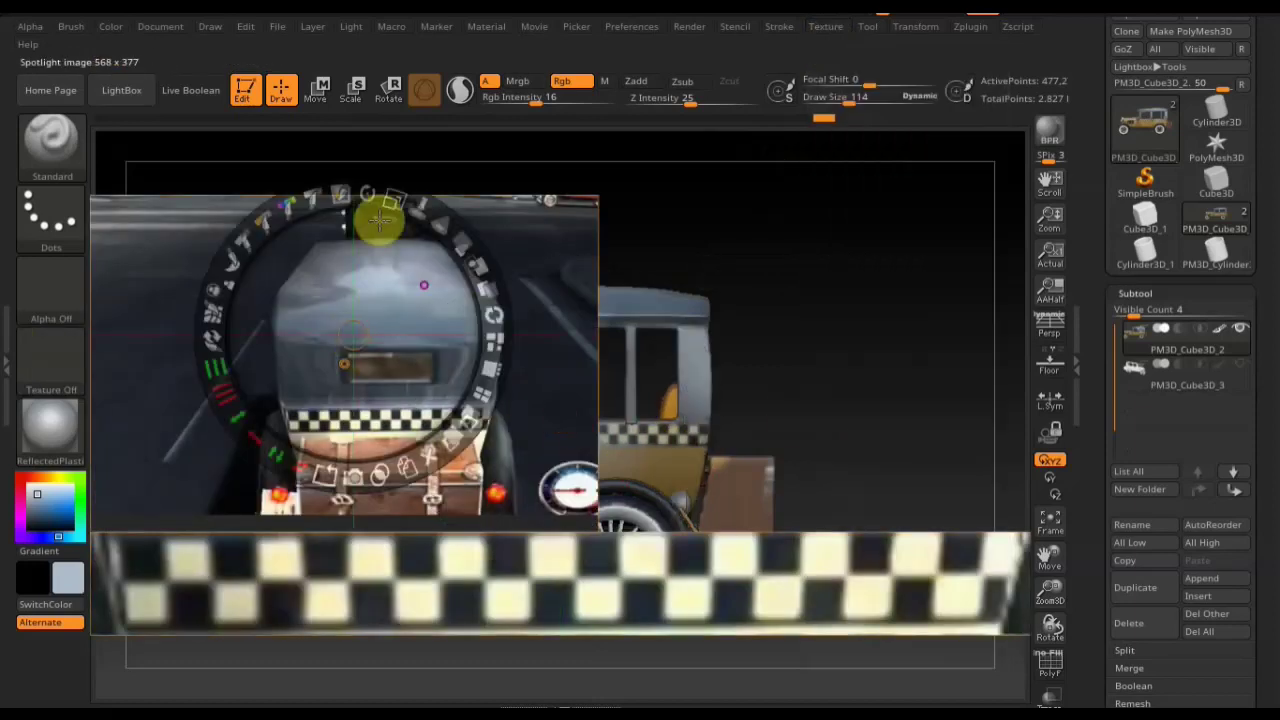
drag(383, 200, 439, 231)
mouse_move(889, 107)
mouse_down()
mouse_move(937, 94)
mouse_move(914, 109)
mouse_up()
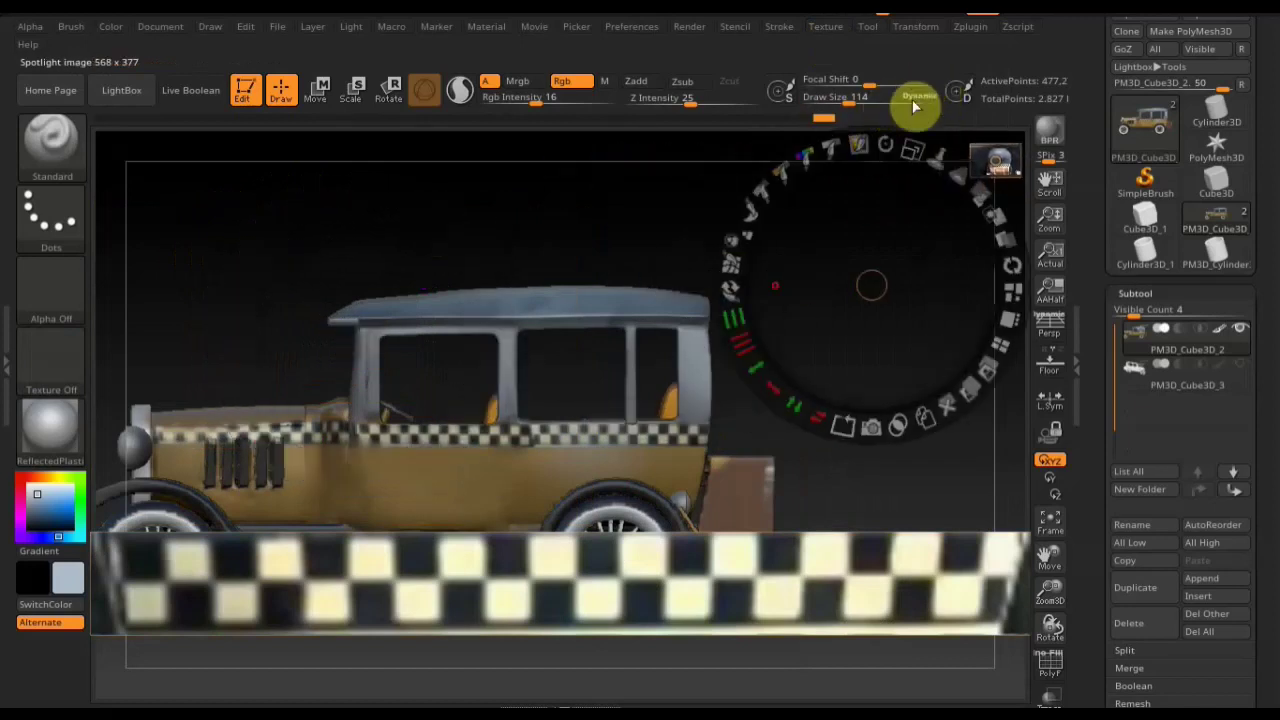
Scale down the checkered strip, place it on the body side below the existing checkered band, and hide the Spotlight controls.
click(568, 614)
drag(574, 451, 423, 460)
drag(523, 521, 549, 371)
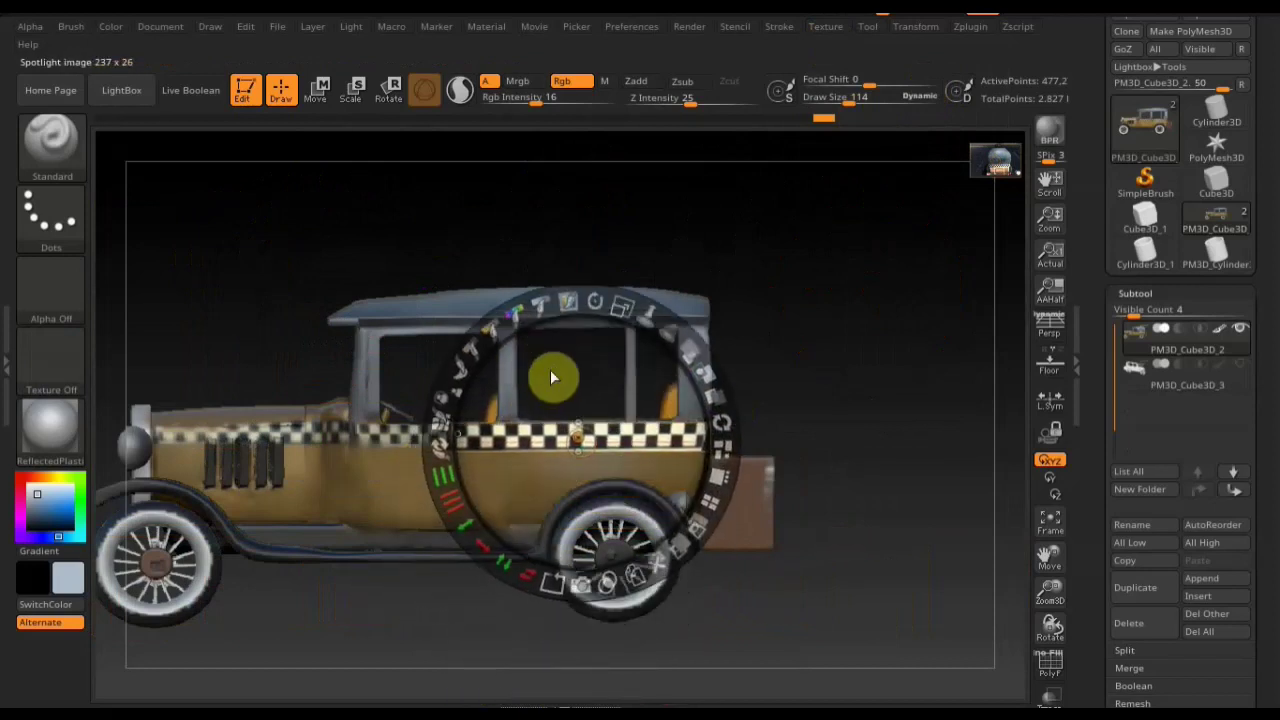
drag(620, 307, 426, 375)
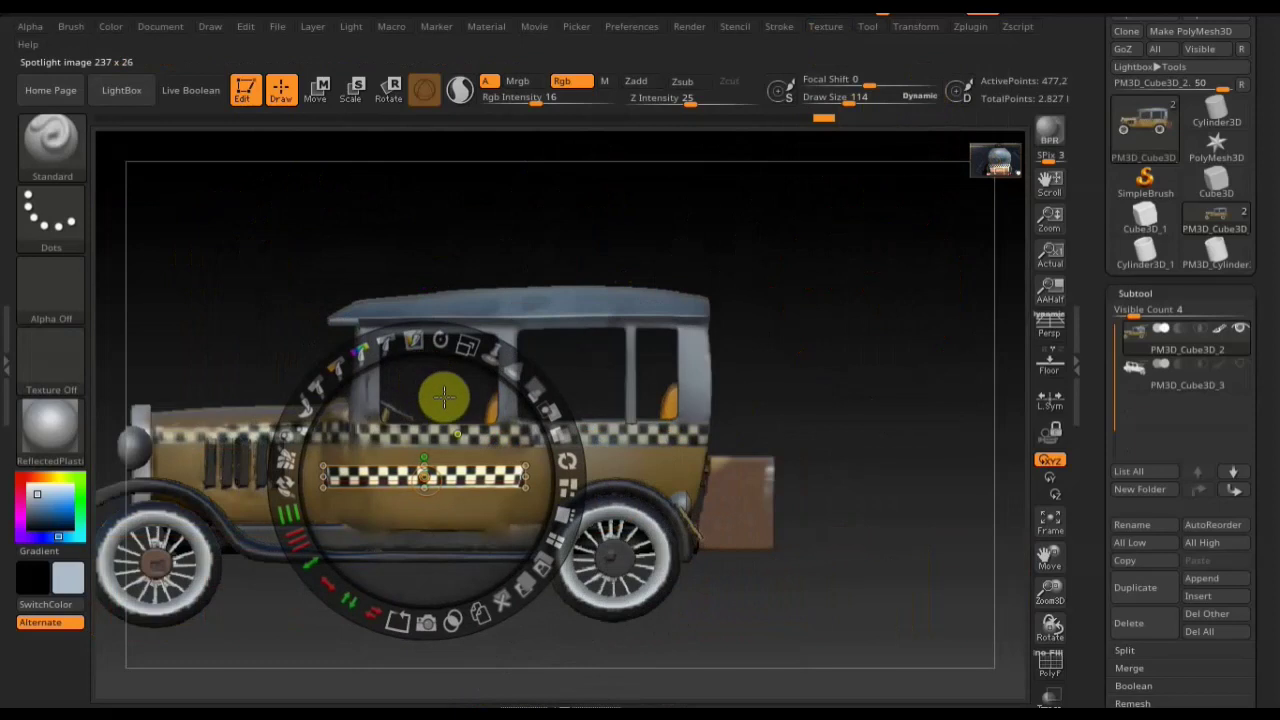
drag(551, 434, 563, 515)
key(shift+z)
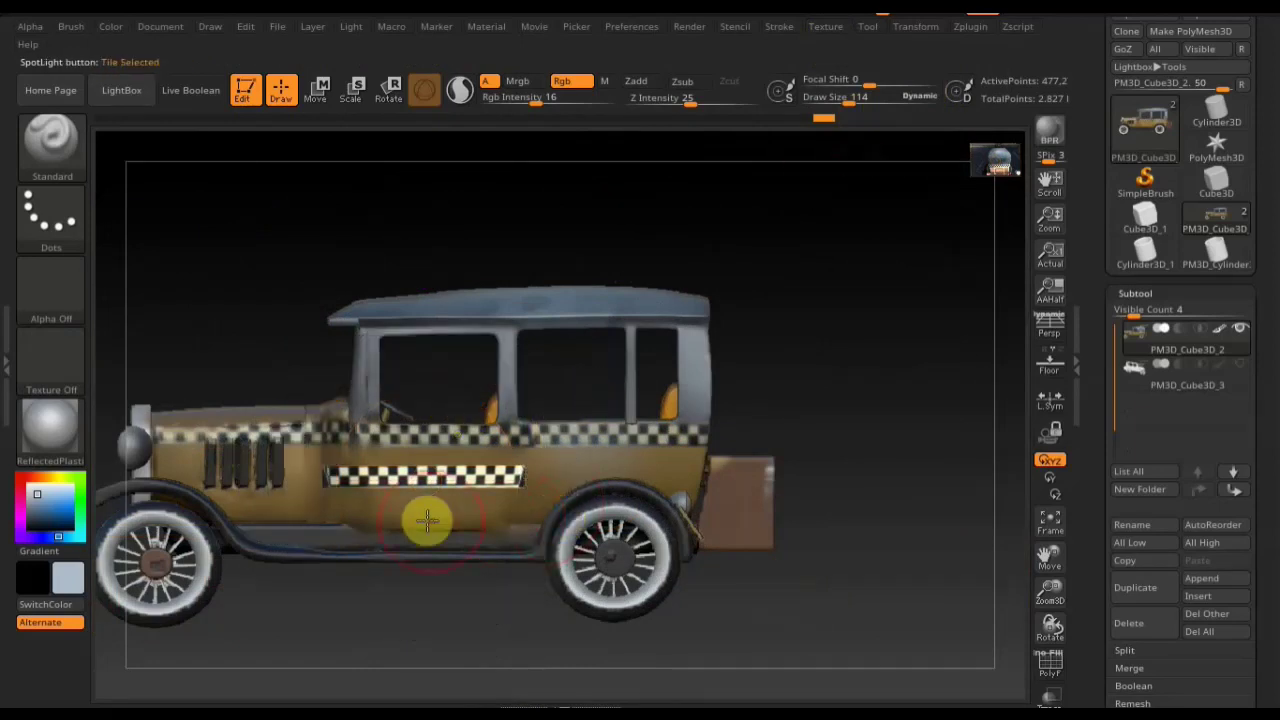
Set the draw size to 28 and paint the Spotlight checkered strip onto the taxi's body side.
drag(831, 106, 826, 103)
mouse_move(515, 470)
mouse_down()
mouse_move(460, 471)
mouse_move(512, 476)
mouse_move(484, 481)
mouse_move(323, 476)
mouse_move(466, 490)
mouse_move(363, 472)
mouse_move(520, 478)
mouse_up()
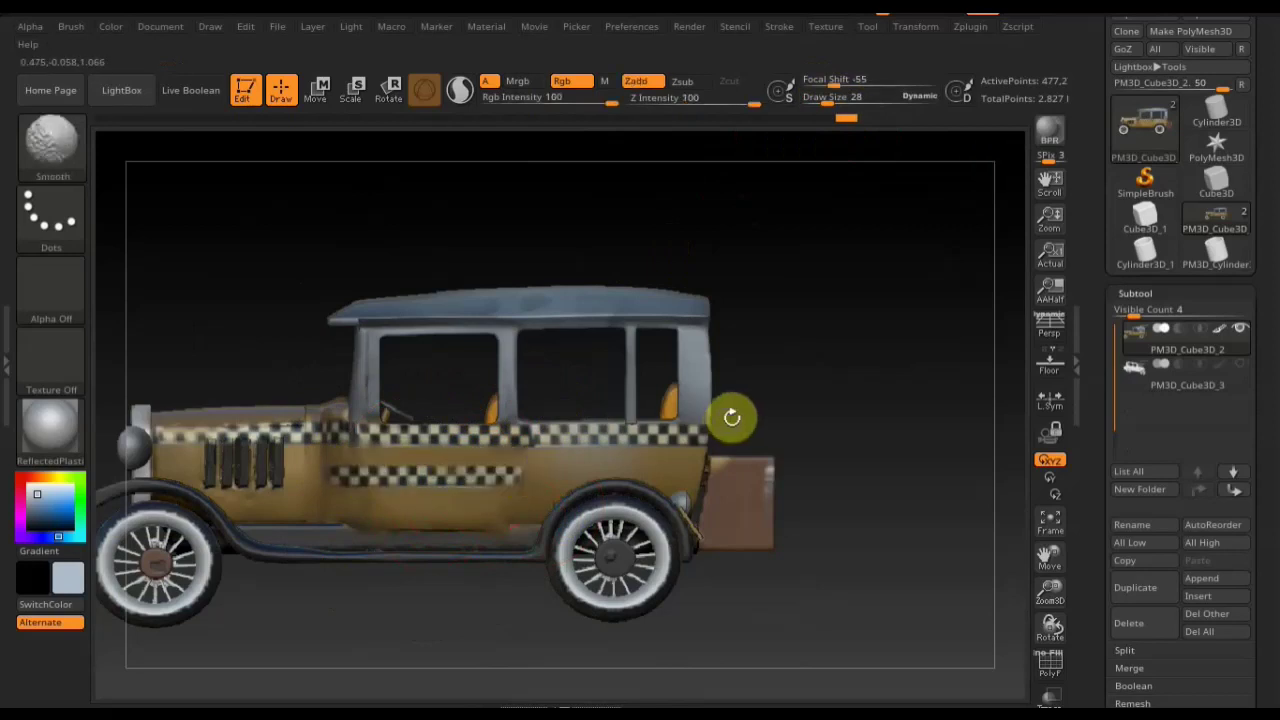
mouse_move(839, 409)
mouse_down()
mouse_move(860, 409)
mouse_move(786, 423)
mouse_move(831, 407)
mouse_up()
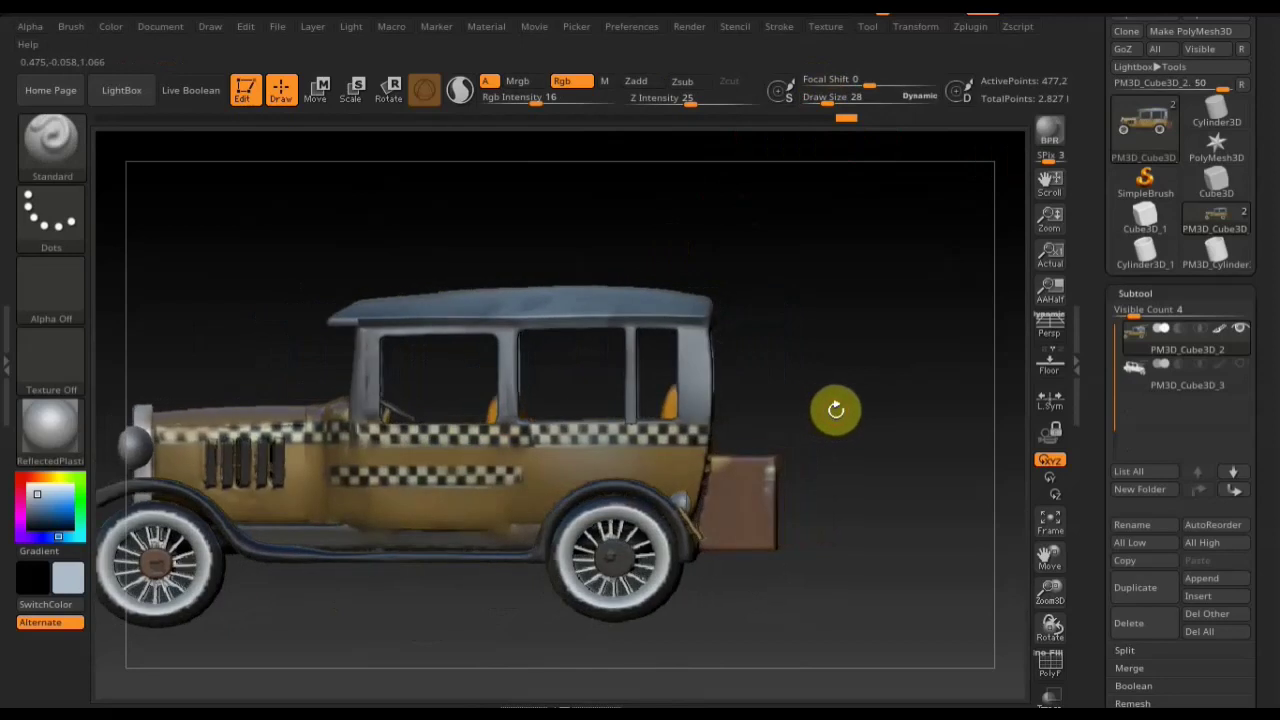
Undo the checkered strip painted on the taxi's body side.
key(ctrl)
key(ctrl+z)
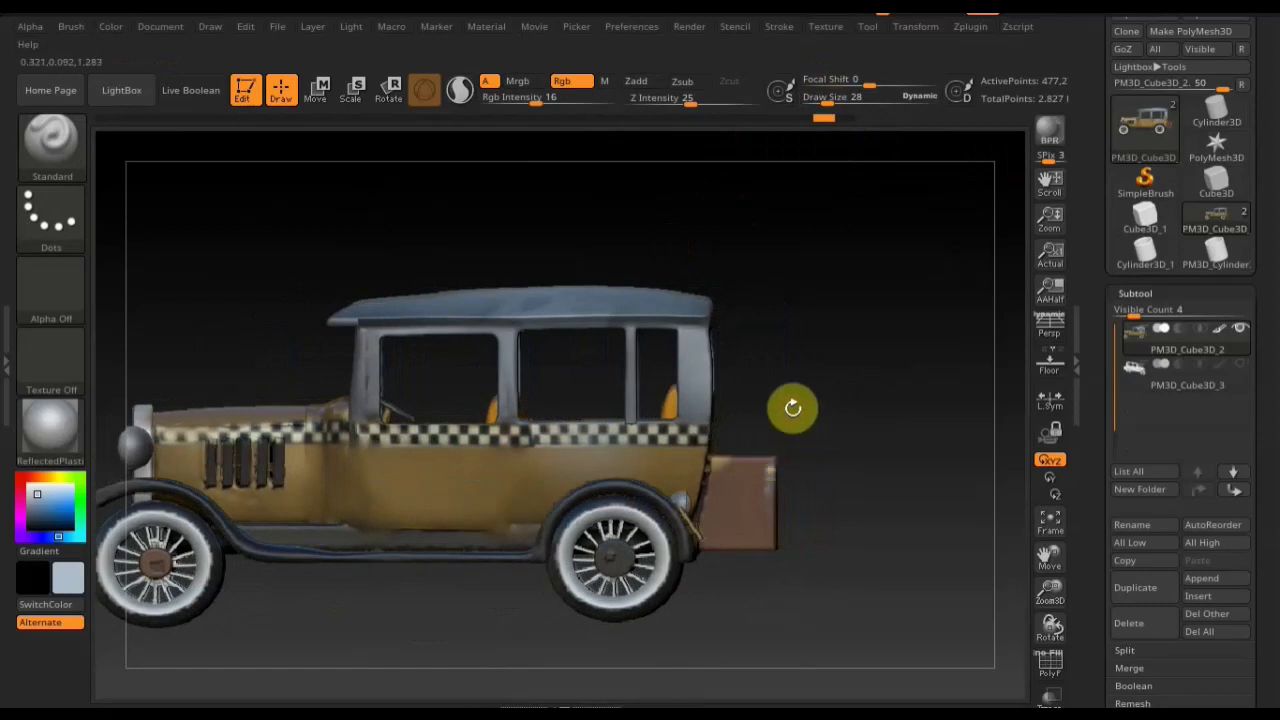
alt+drag(851, 383, 789, 400)
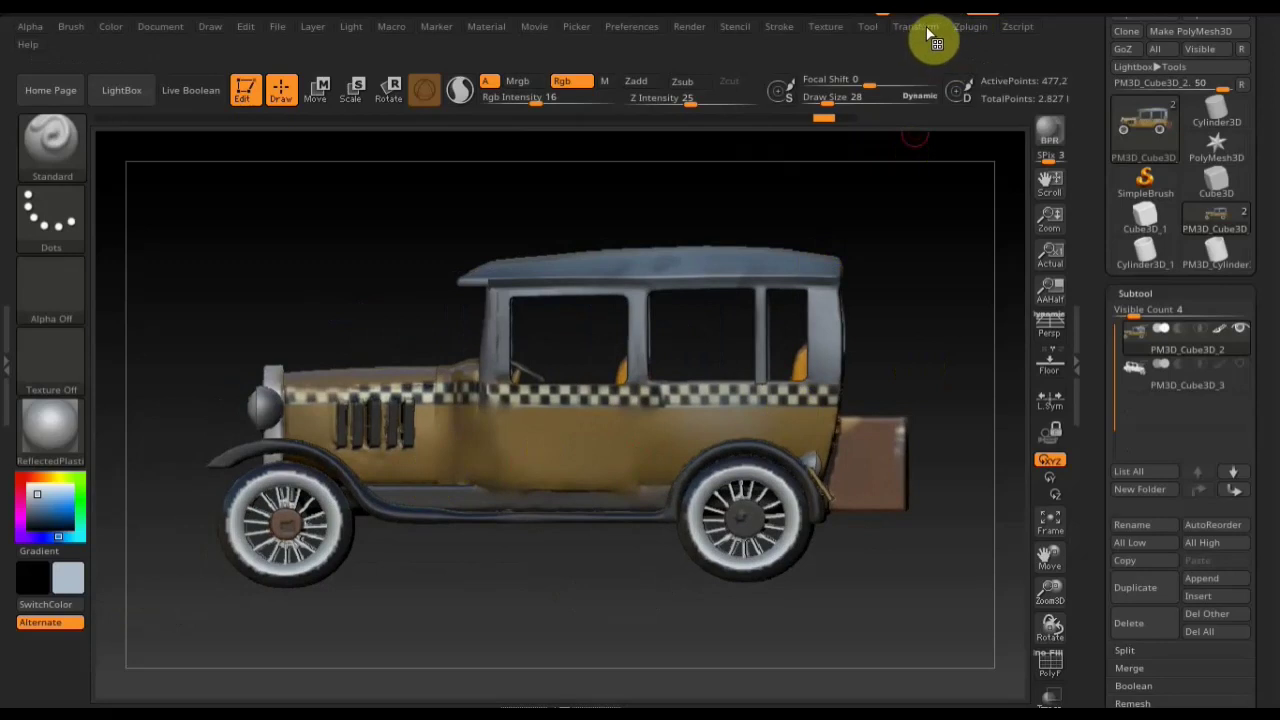
Import the TAXI lettering screenshot "Скриншот 28-06-2020 222750.jpg" from the Desktop as a texture.
click(827, 28)
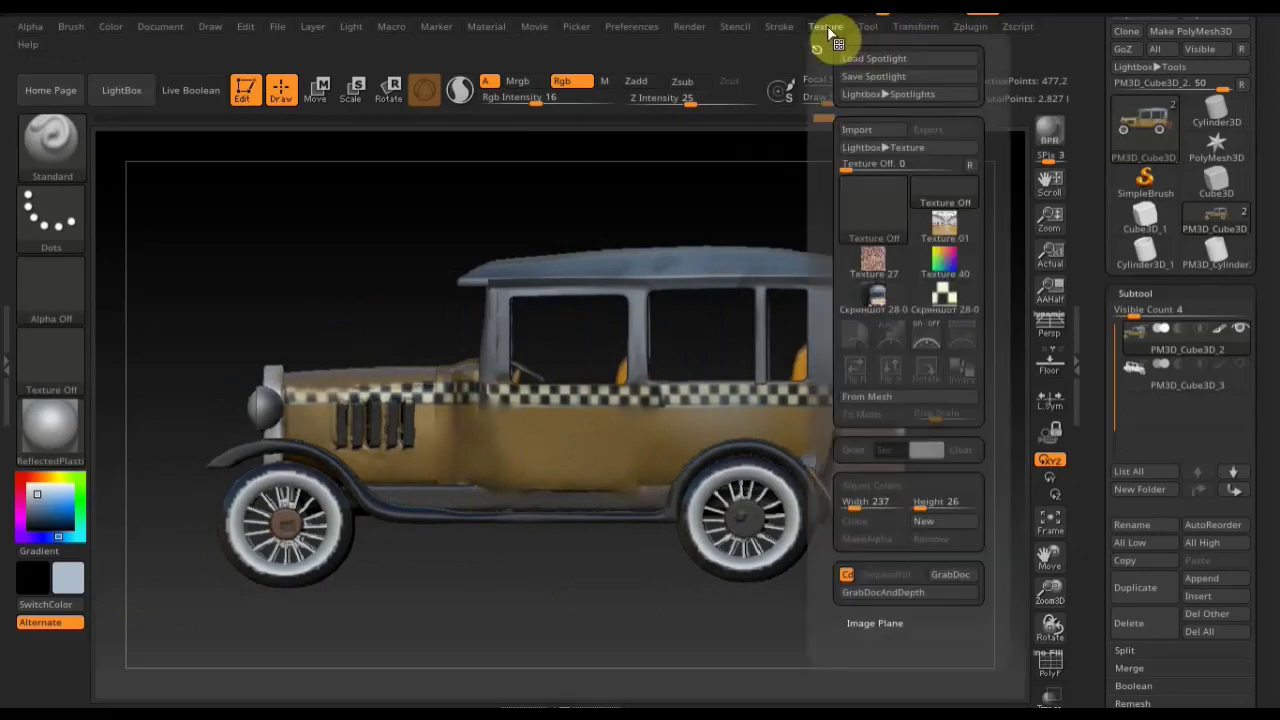
click(872, 137)
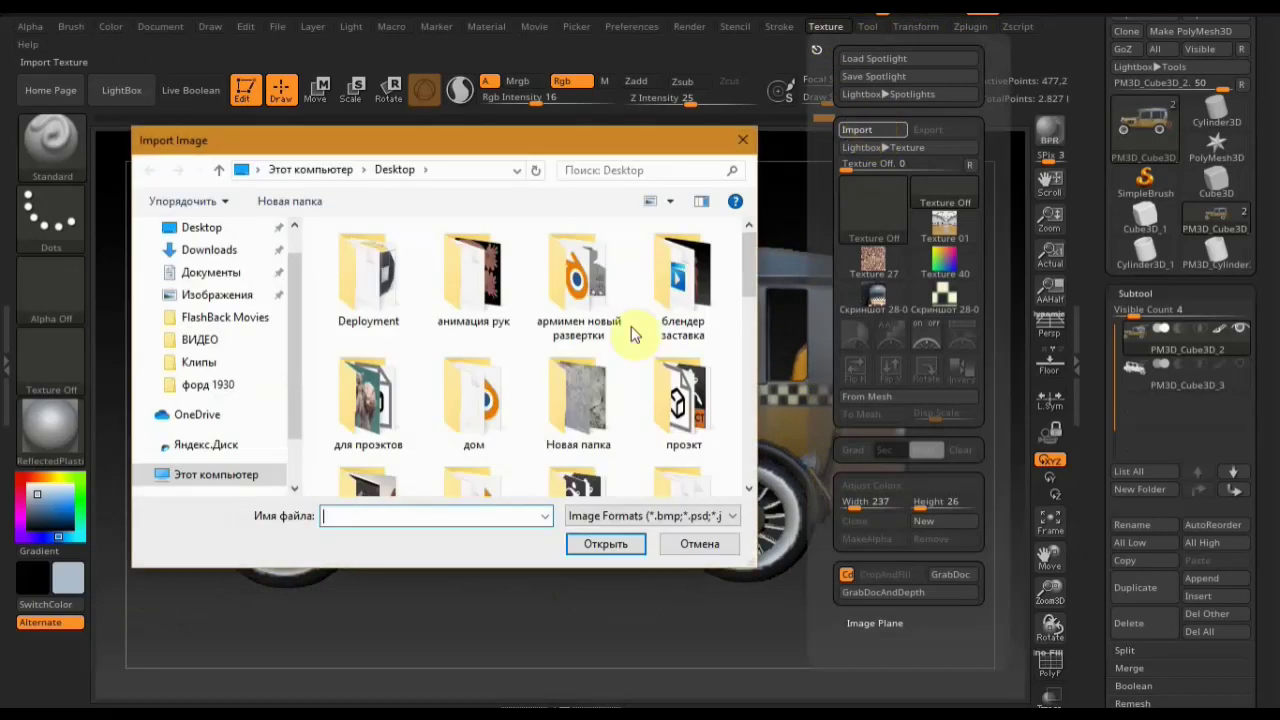
scroll(660, 350, down, 1)
drag(743, 268, 747, 358)
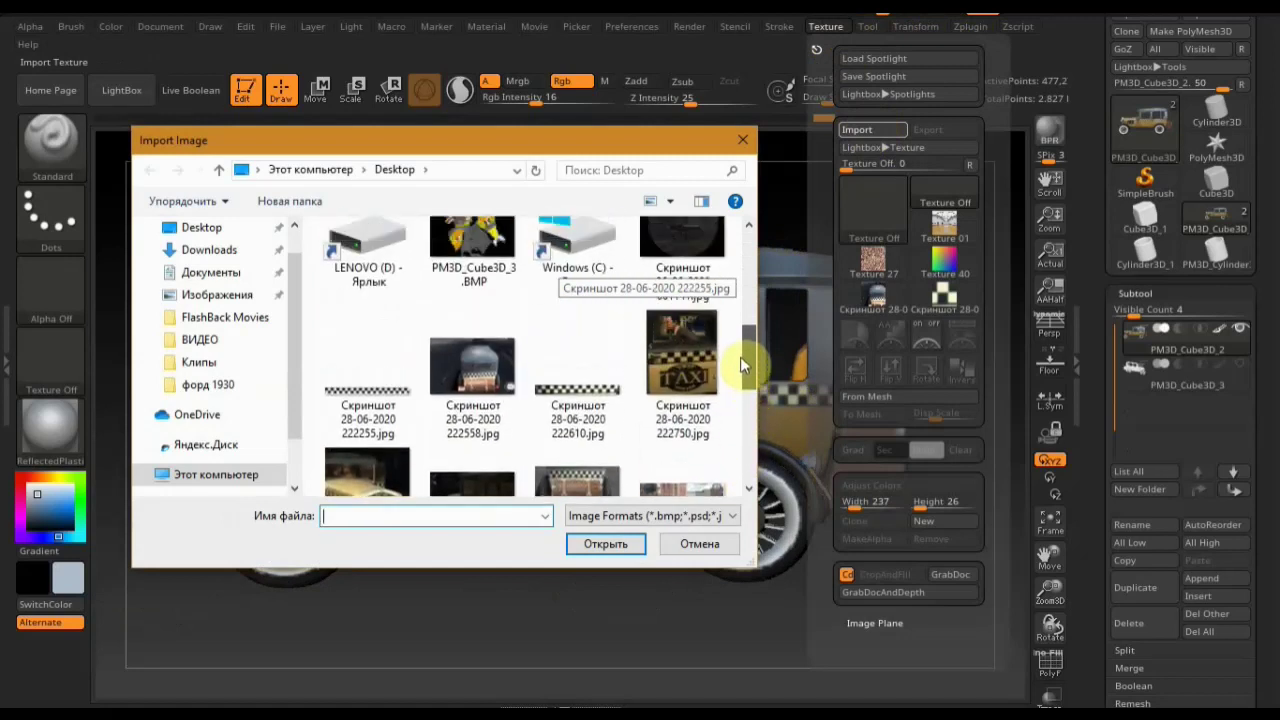
click(683, 350)
click(626, 543)
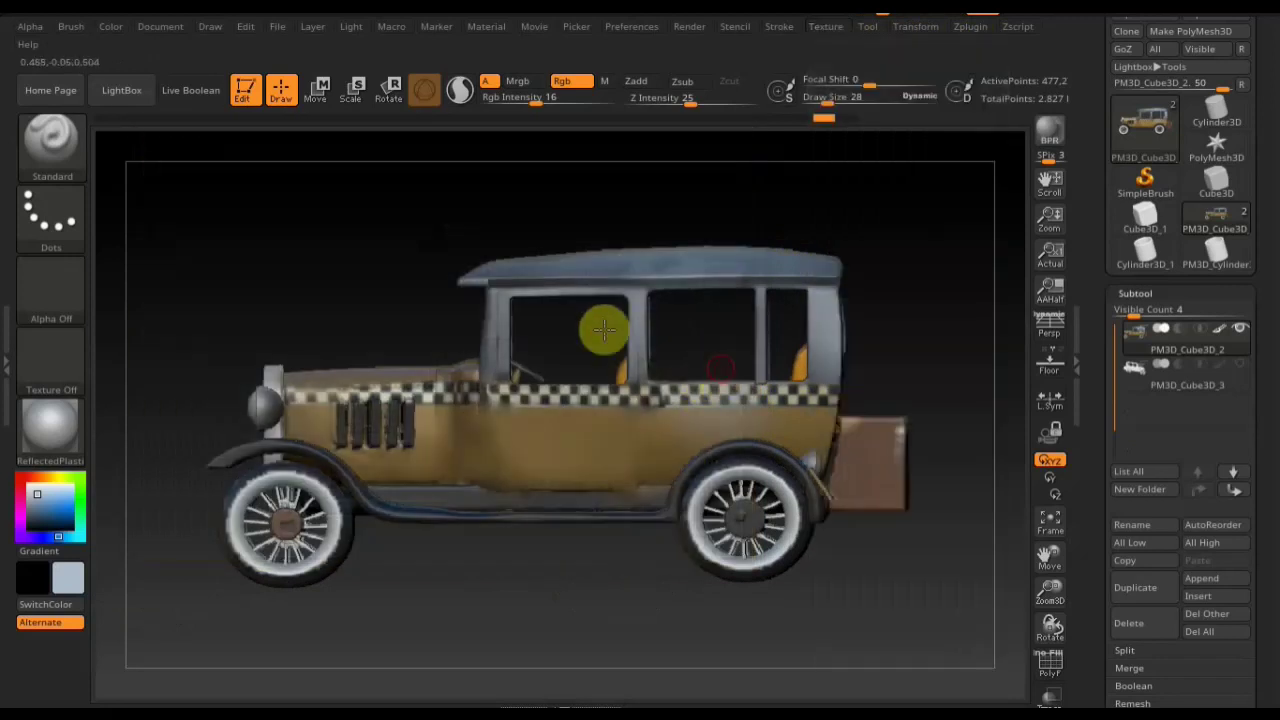
Add the imported TAXI lettering screenshot to Spotlight.
click(836, 30)
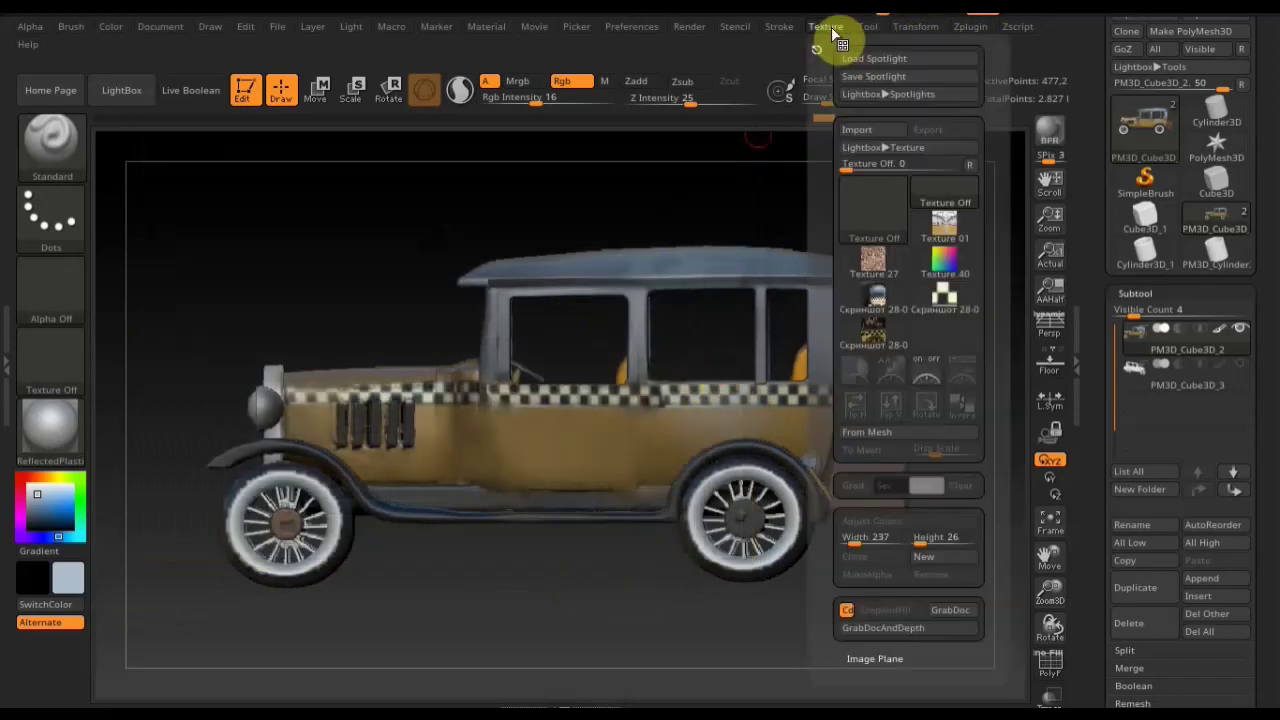
click(876, 338)
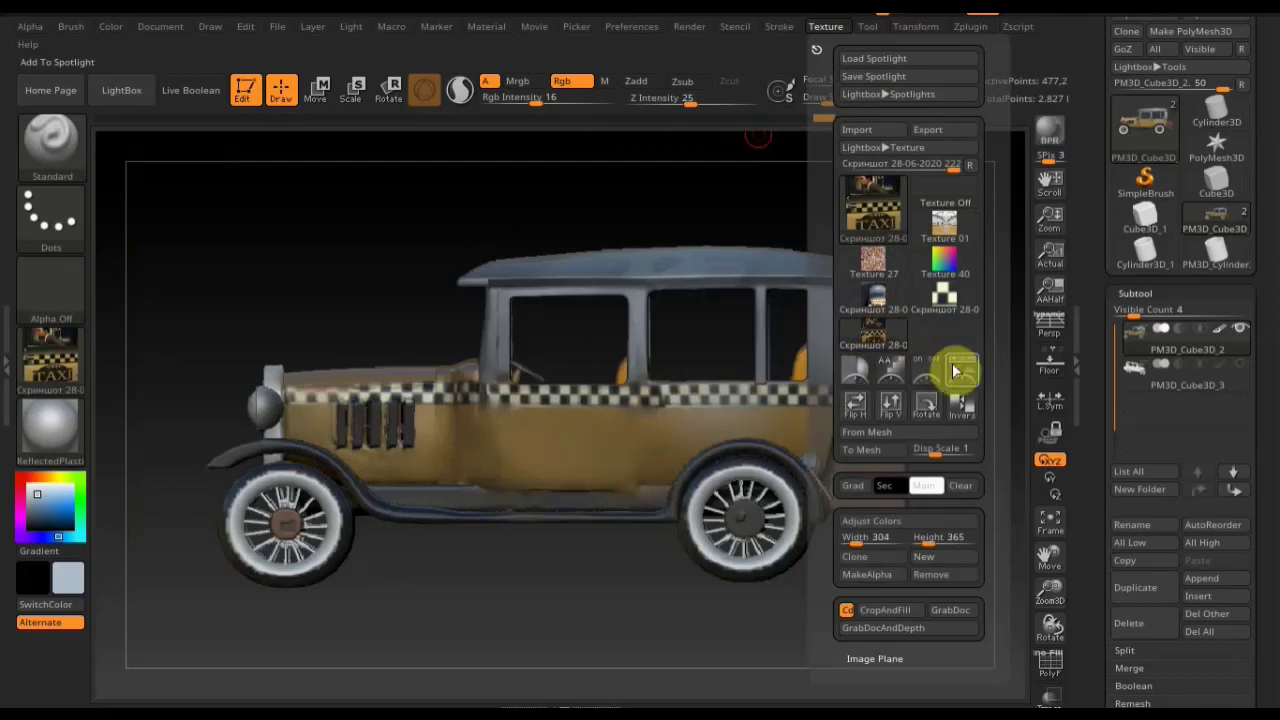
click(964, 376)
Make the TAXI image semi-transparent in Spotlight, scale it down and place its lettering over the taxi's front door.
drag(527, 346, 663, 346)
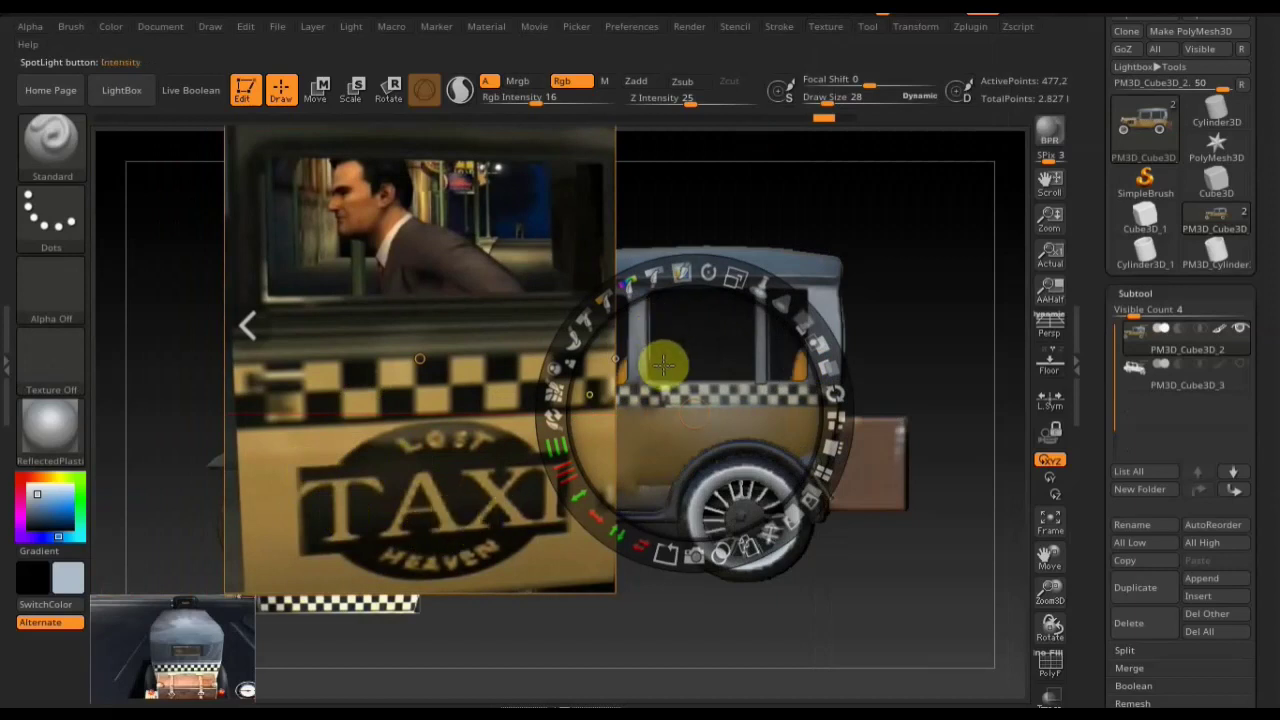
drag(780, 303, 733, 288)
drag(701, 358, 826, 320)
drag(899, 298, 757, 237)
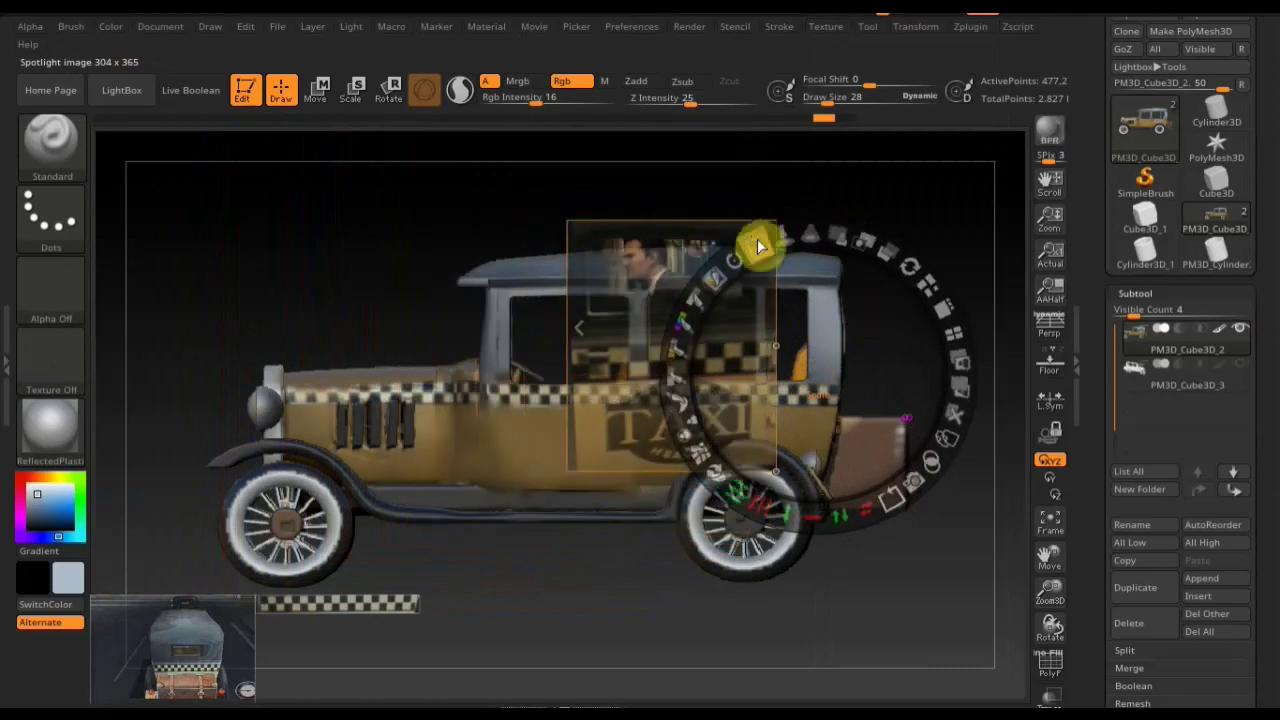
drag(809, 337, 697, 326)
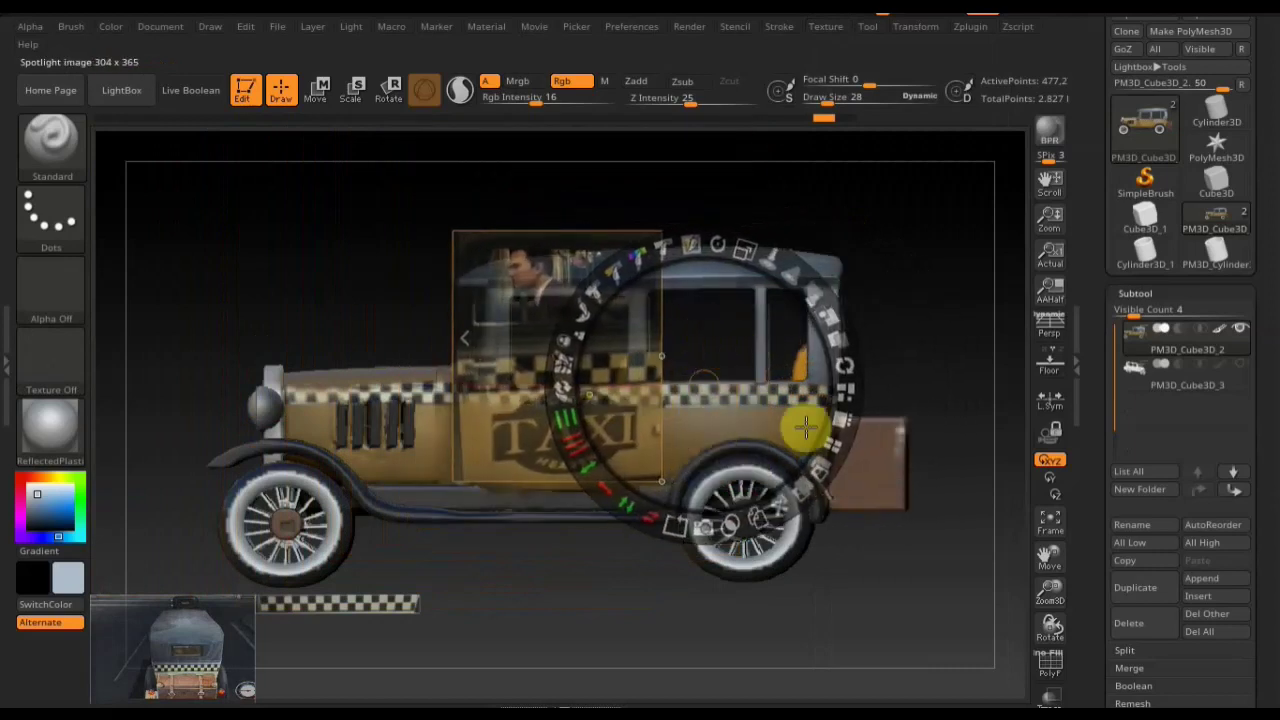
Turn the taxi to a front three-quarter view behind the TAXI image and restore the image's full opacity.
key(z)
drag(894, 609, 929, 625)
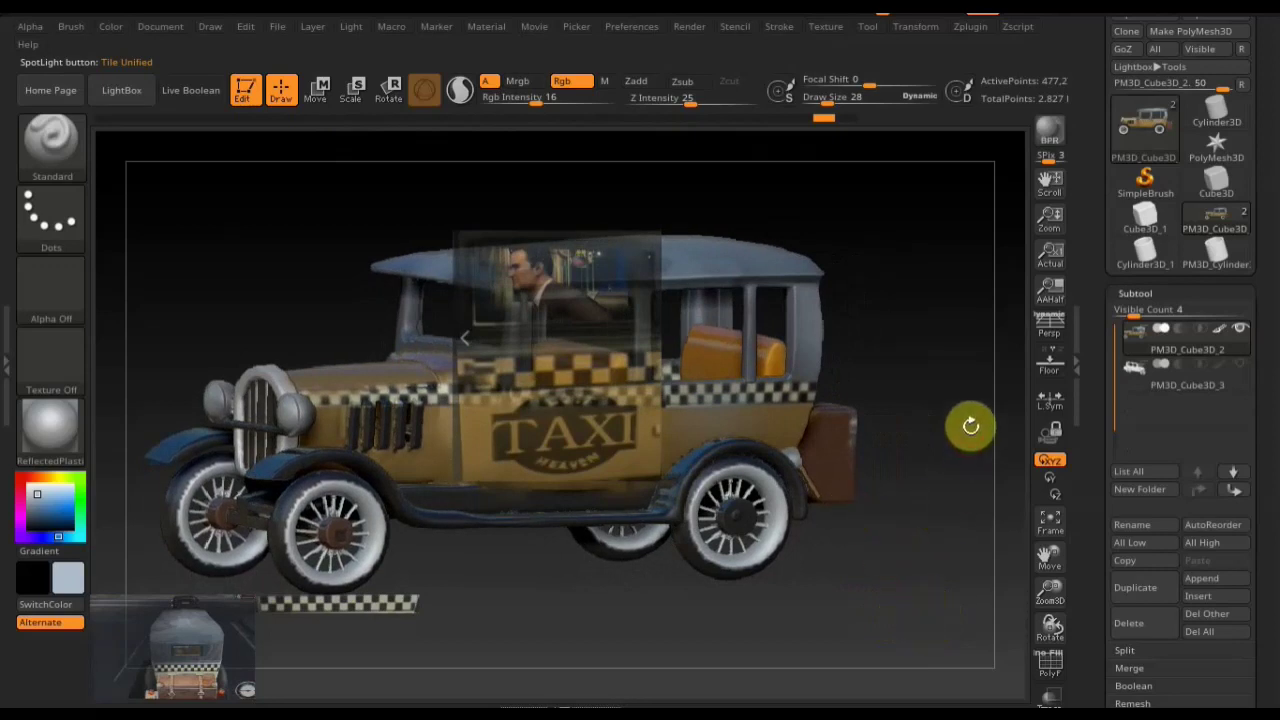
drag(923, 423, 923, 417)
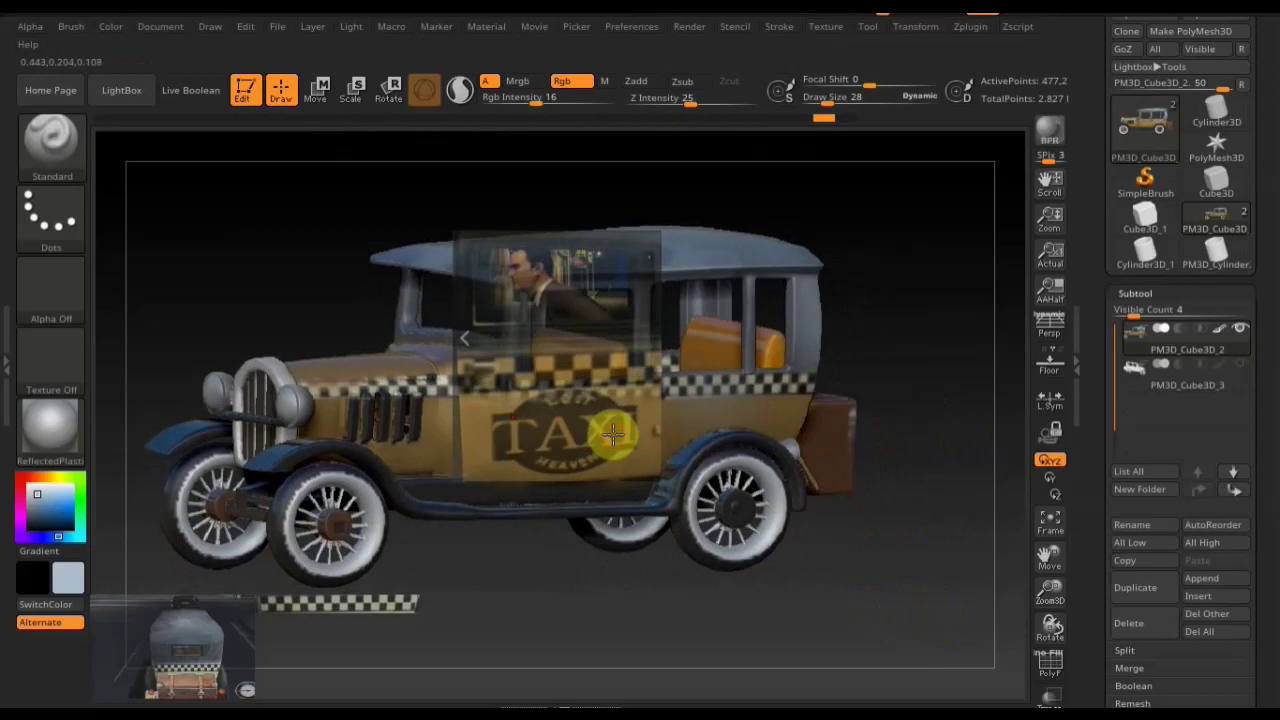
key(shift+z)
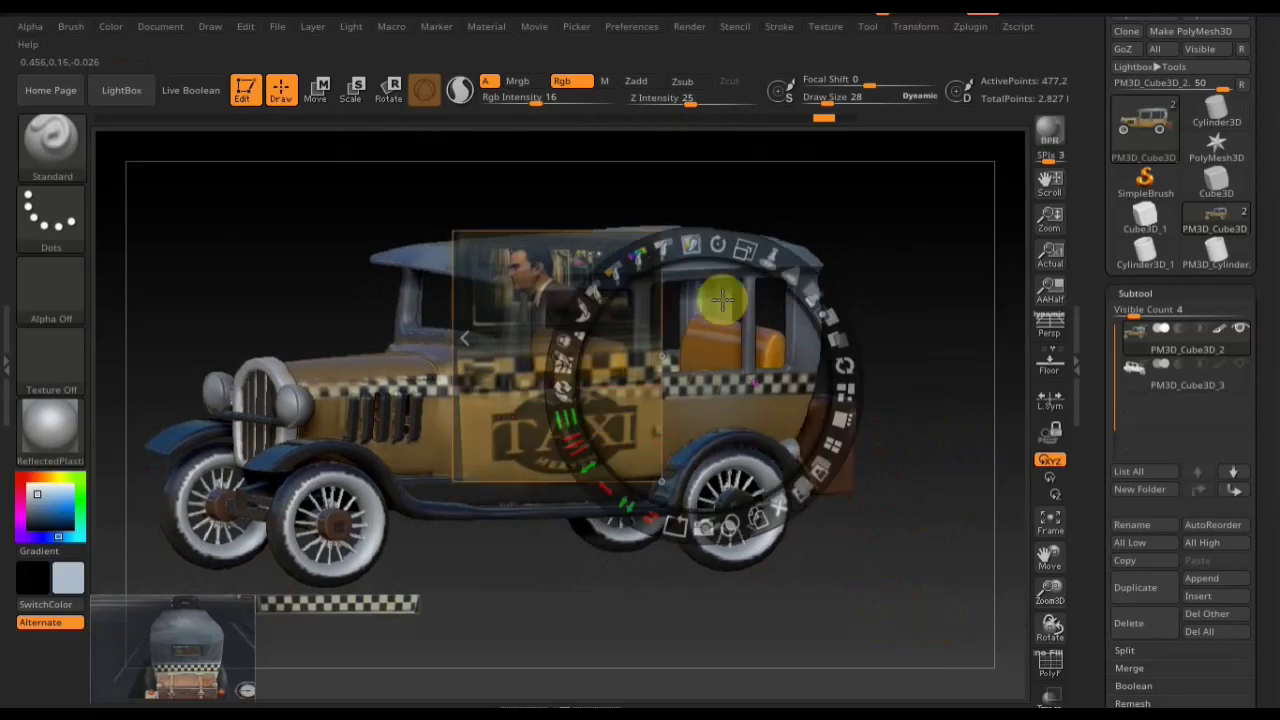
drag(818, 300, 791, 549)
Set the draw size to 54 and RGB intensity to 97, and paint the TAXI lettering onto the door through Spotlight.
key(z)
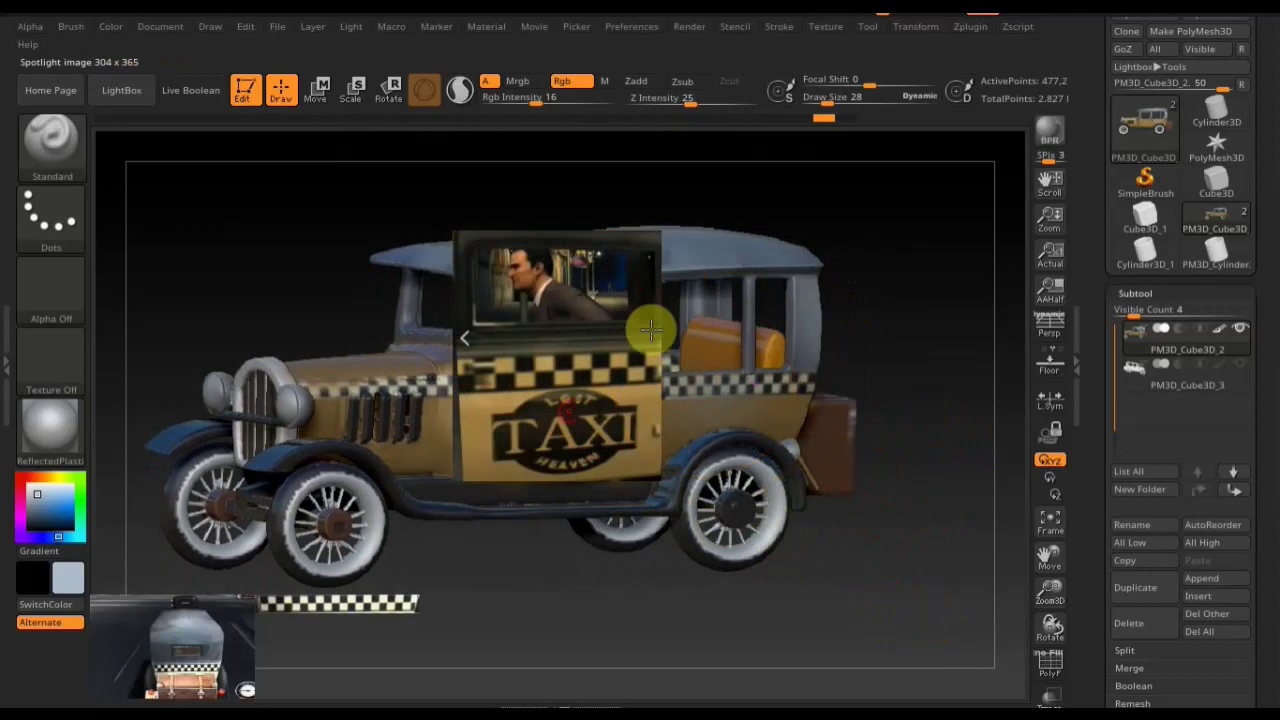
click(833, 98)
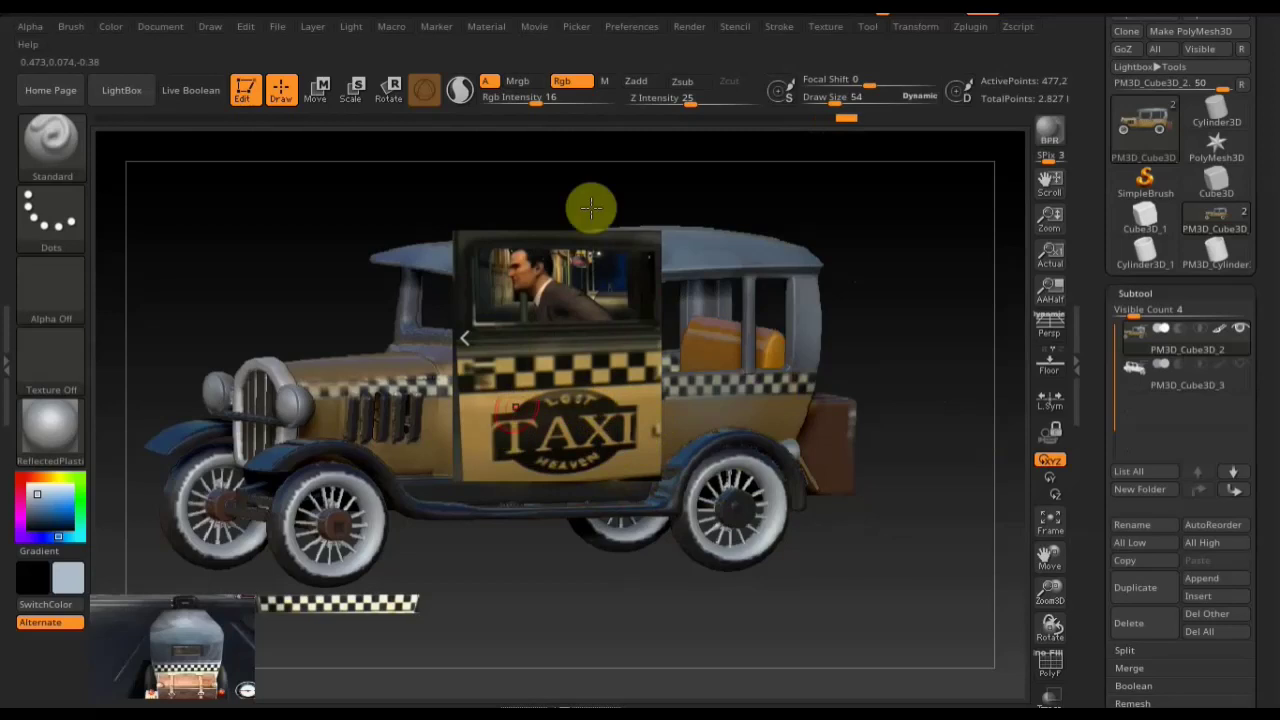
drag(538, 100, 602, 102)
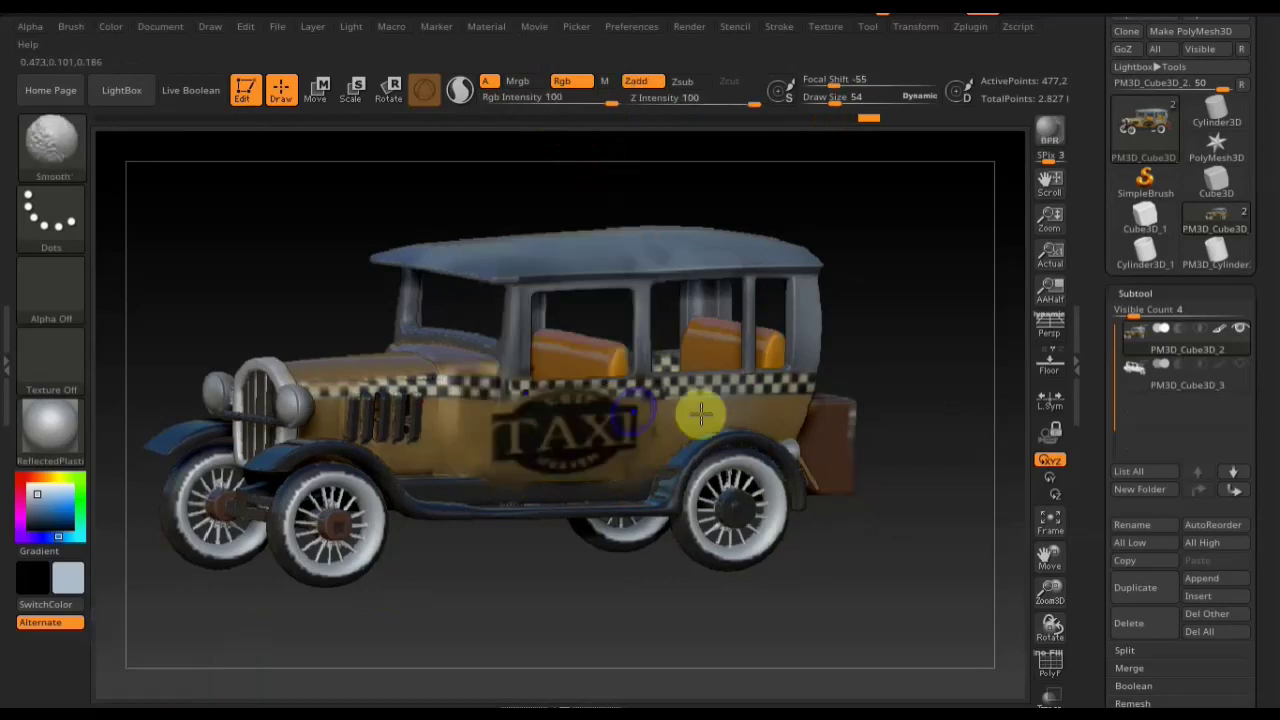
Undo the TAXI lettering painted on the taxi's side by going back in the undo history.
mouse_move(923, 371)
mouse_down()
mouse_move(891, 357)
mouse_move(903, 357)
mouse_up()
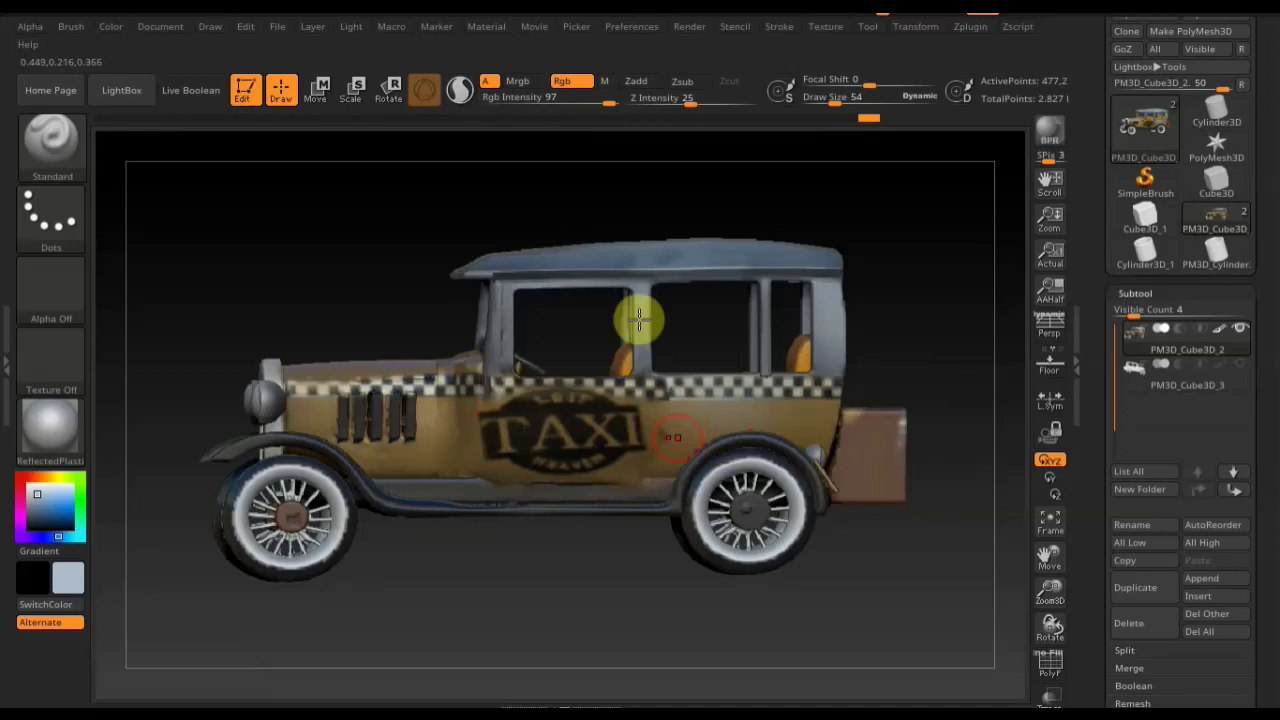
click(508, 118)
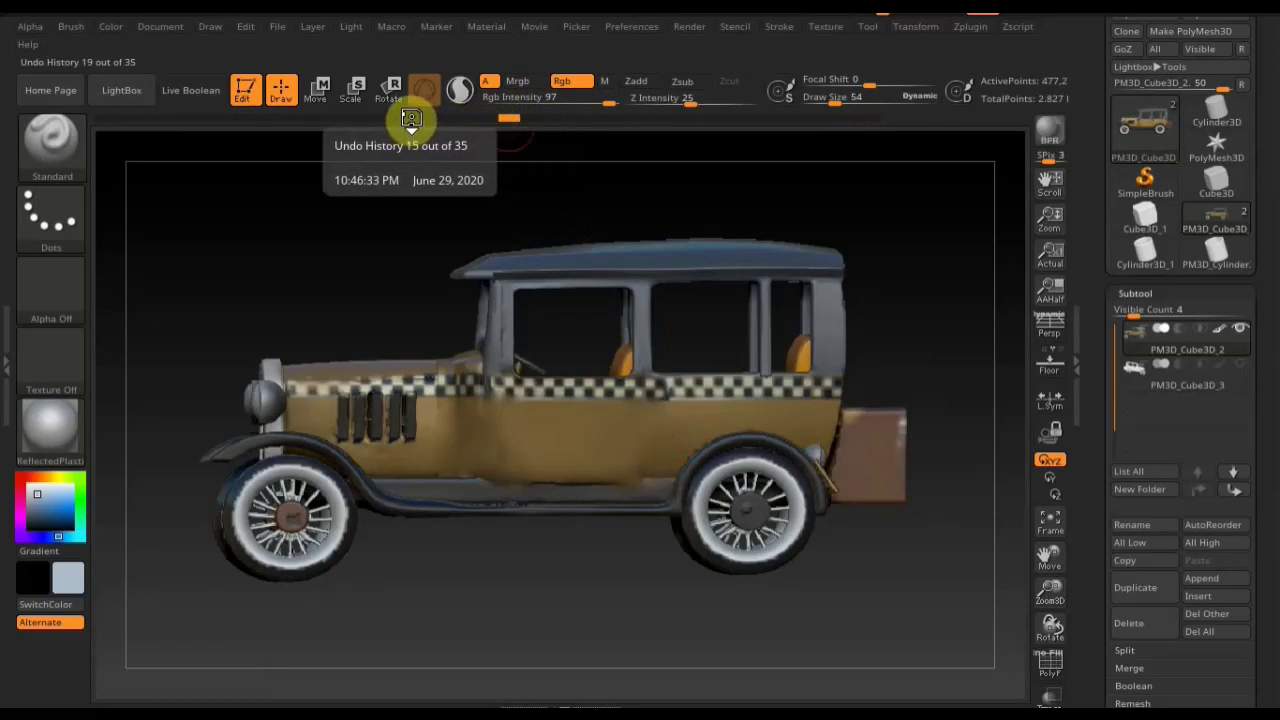
click(409, 120)
Inspect the painted taxi from the sides, rear and front.
drag(457, 189, 850, 602)
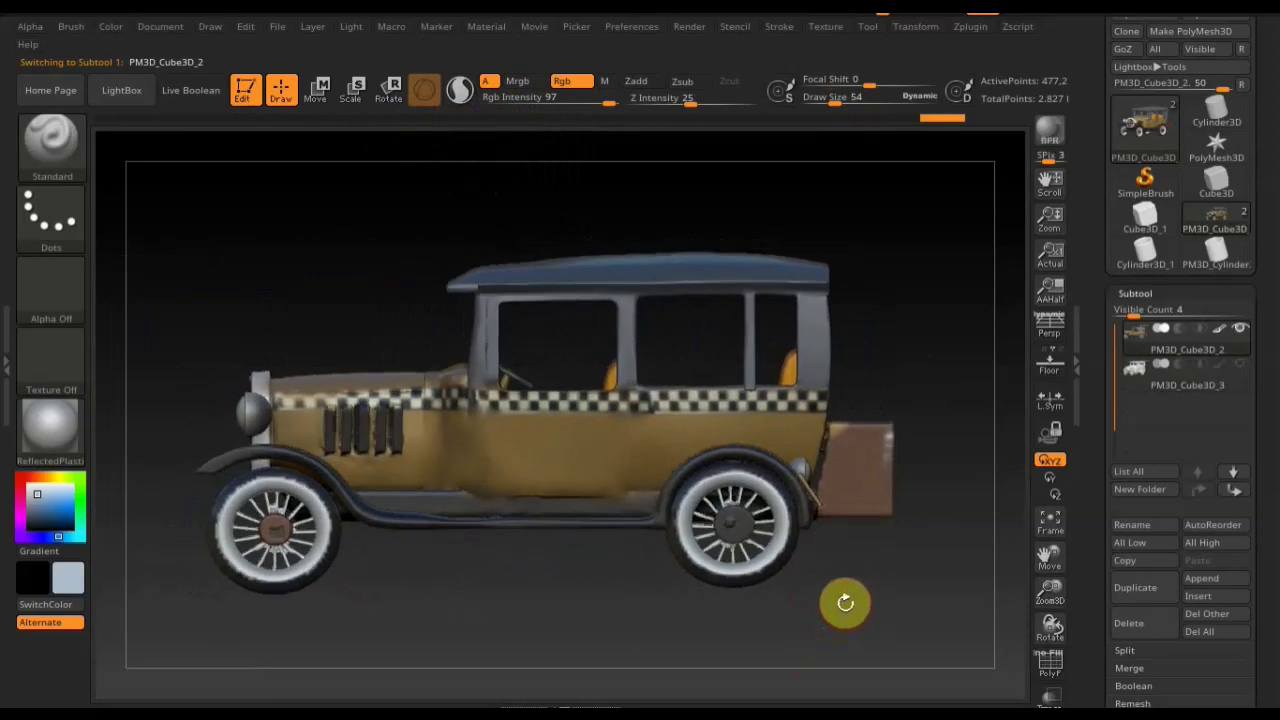
mouse_move(868, 593)
mouse_down()
mouse_move(760, 606)
mouse_move(886, 623)
mouse_move(585, 625)
mouse_up()
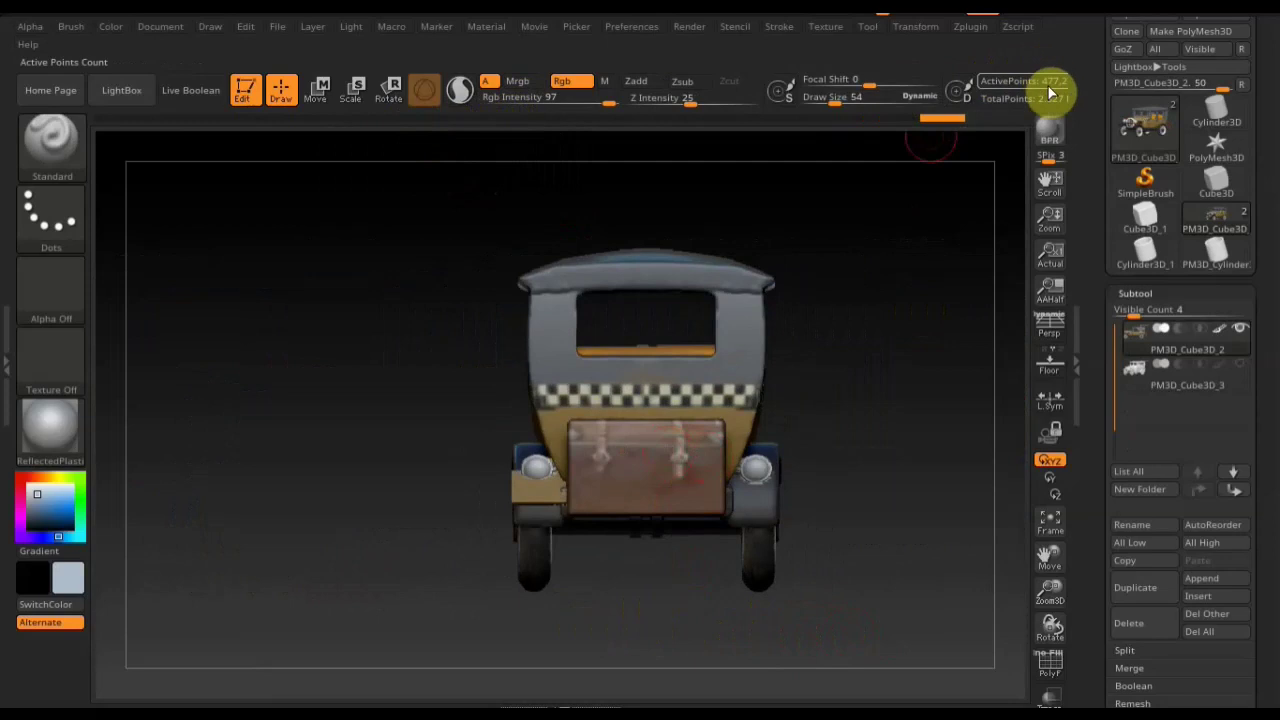
drag(863, 320, 949, 339)
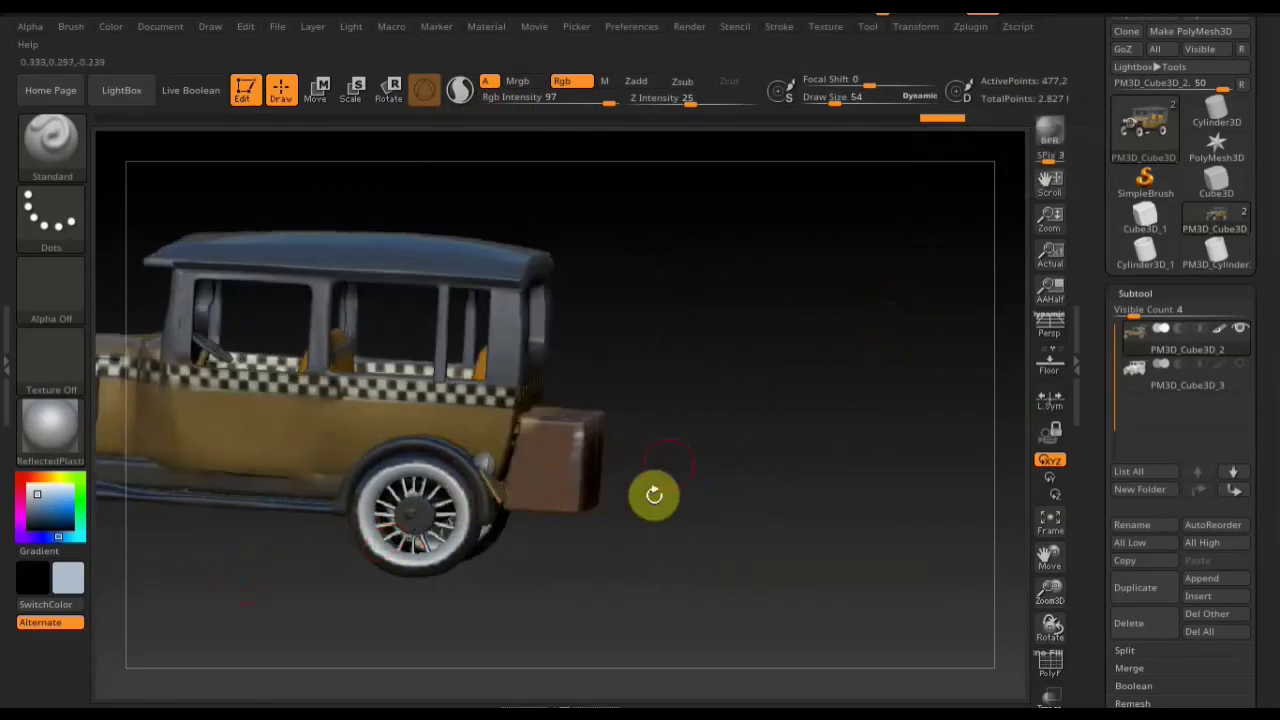
mouse_move(751, 491)
mouse_down()
mouse_move(700, 486)
mouse_move(829, 404)
mouse_move(860, 420)
mouse_move(829, 426)
mouse_move(955, 421)
mouse_move(871, 417)
mouse_move(849, 440)
mouse_move(950, 430)
mouse_move(871, 420)
mouse_up()
mouse_move(574, 383)
shift+mouse_down()
mouse_move(576, 403)
mouse_move(214, 369)
shift+mouse_up()
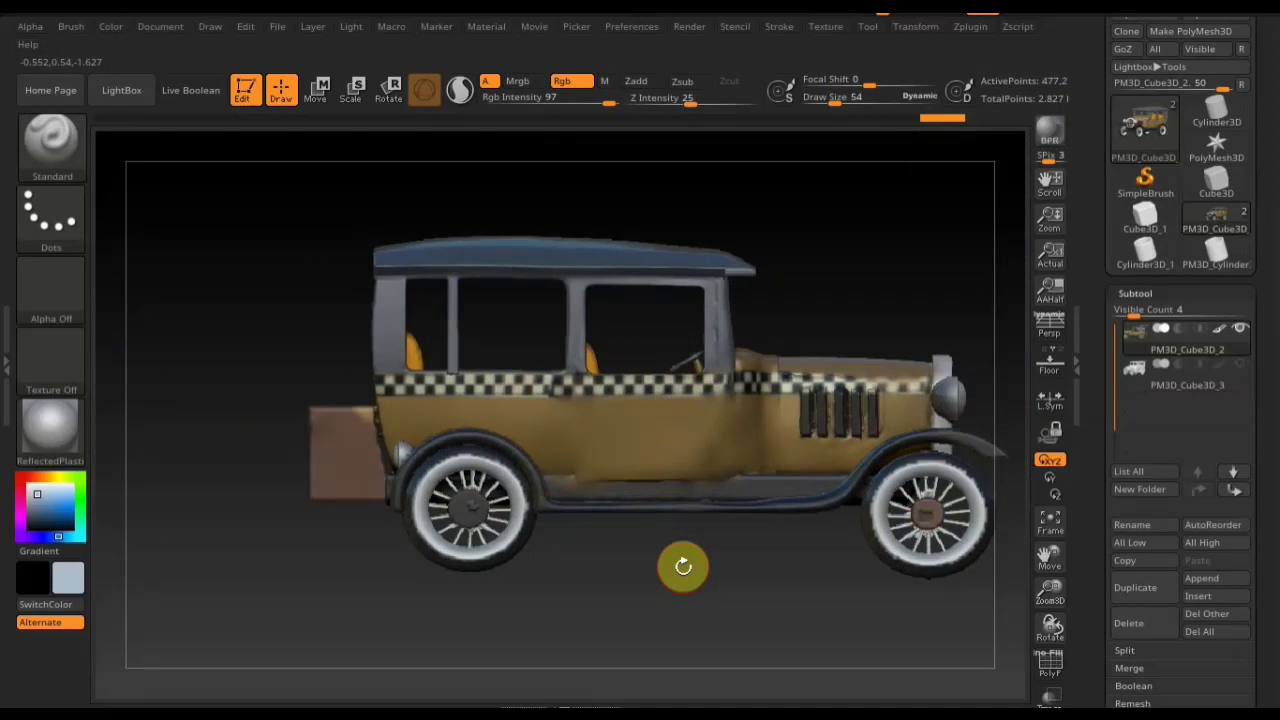
key(shift)
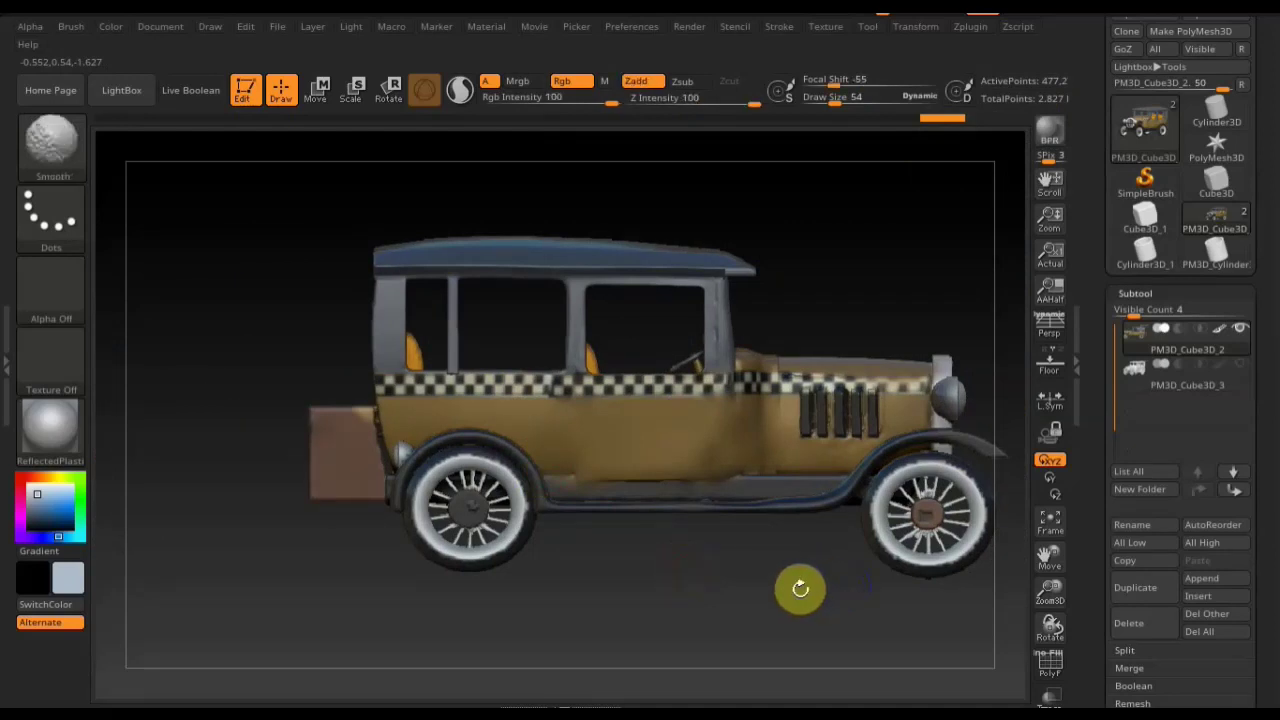
mouse_move(826, 591)
alt+mouse_down()
mouse_move(698, 598)
mouse_move(714, 600)
mouse_move(697, 570)
alt+mouse_up()
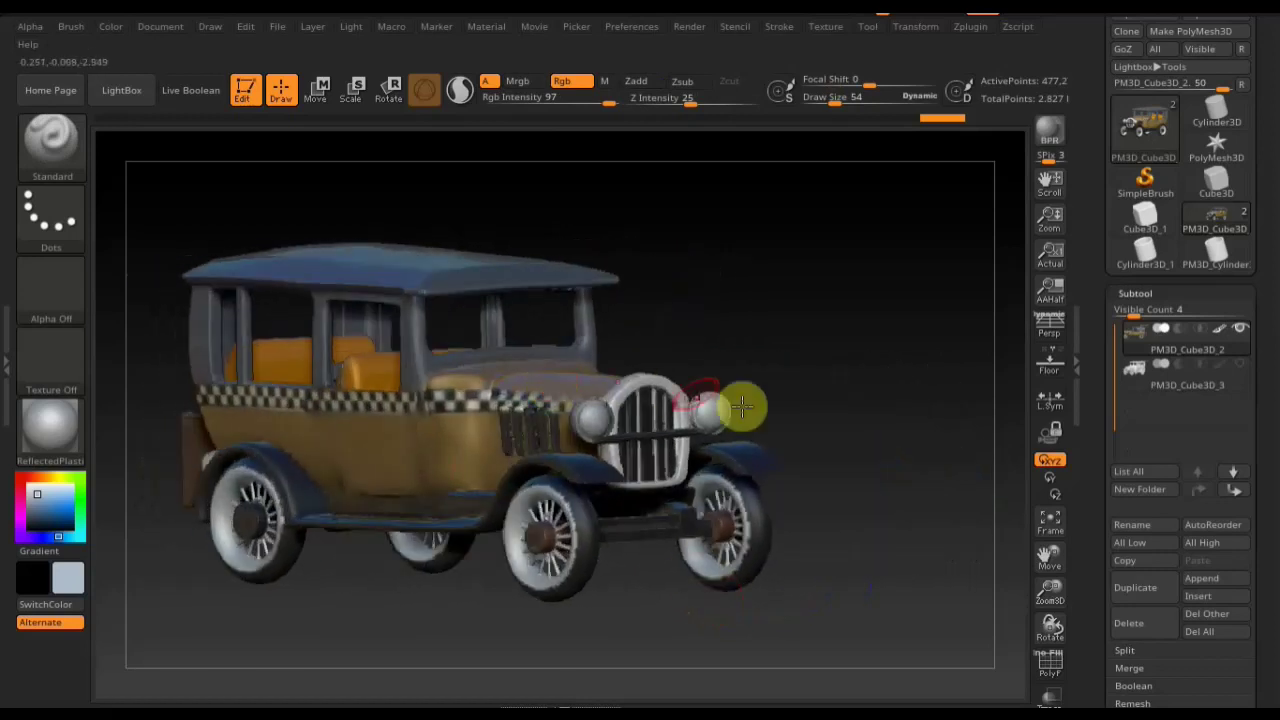
drag(751, 449, 953, 563)
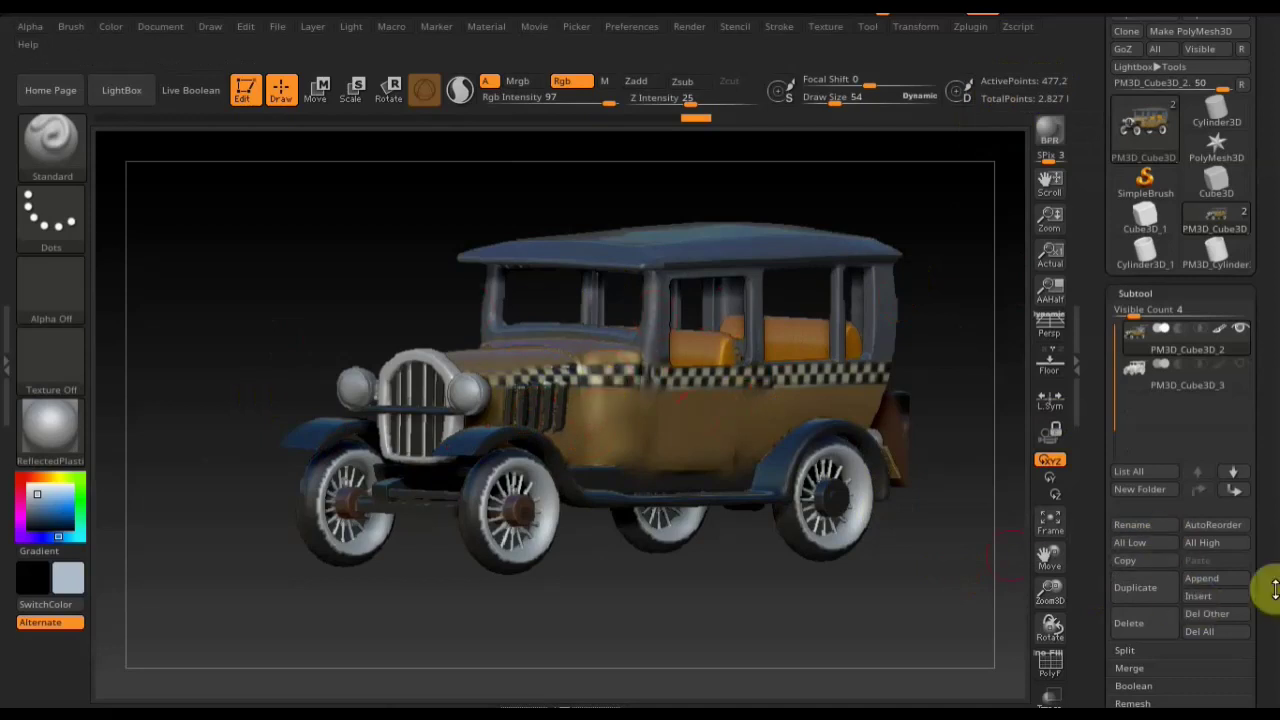
Open the geometry settings for the taxi subtool and view the model from the front three-quarter angle.
scroll(1257, 543, down, 5)
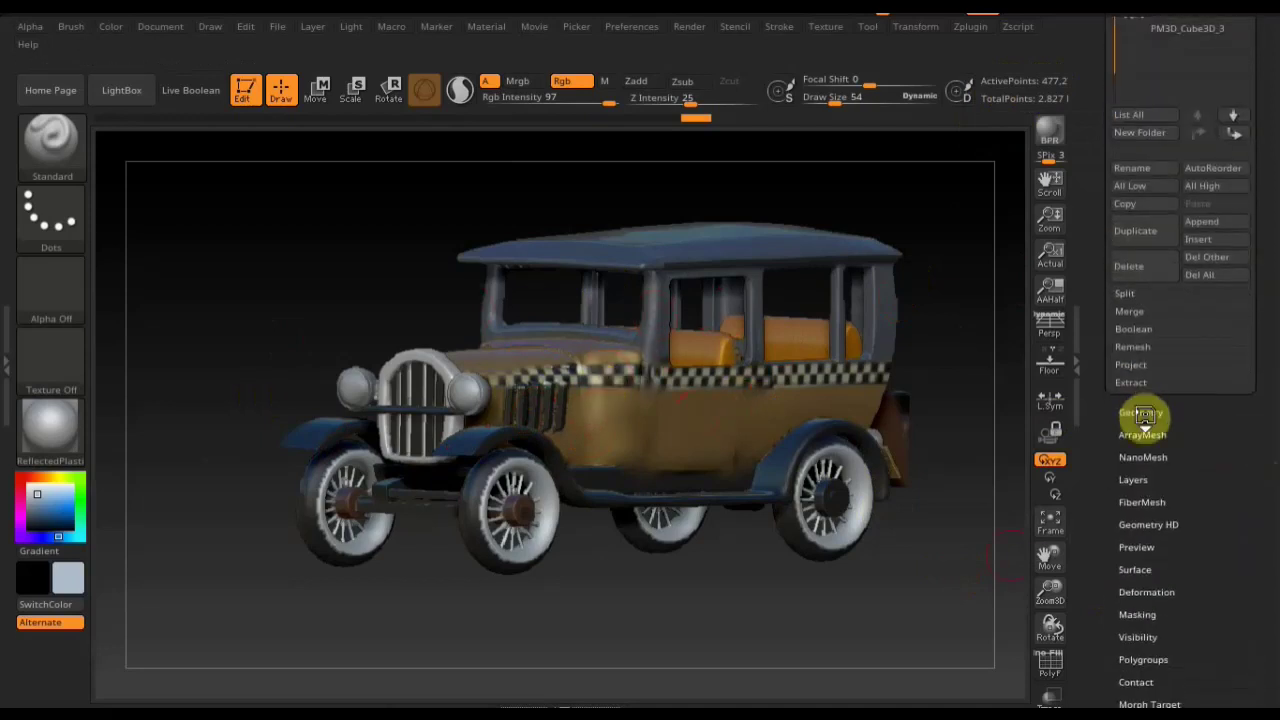
click(1142, 414)
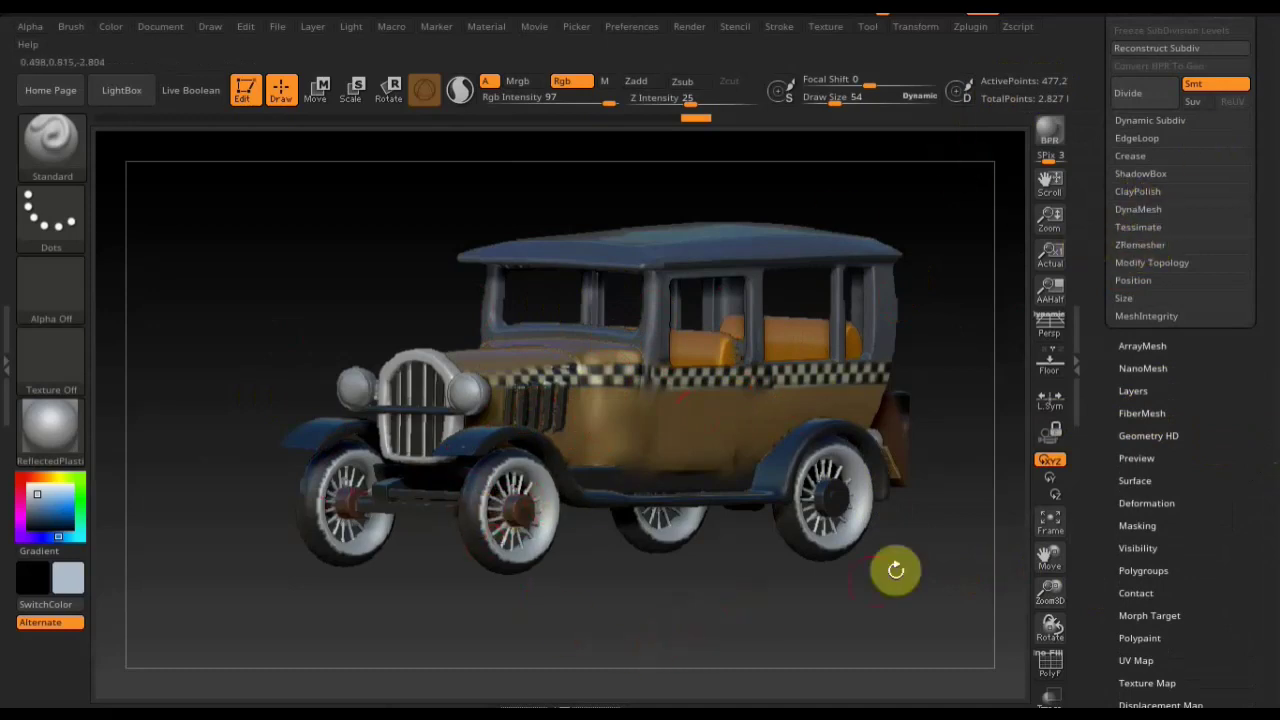
drag(894, 594, 893, 603)
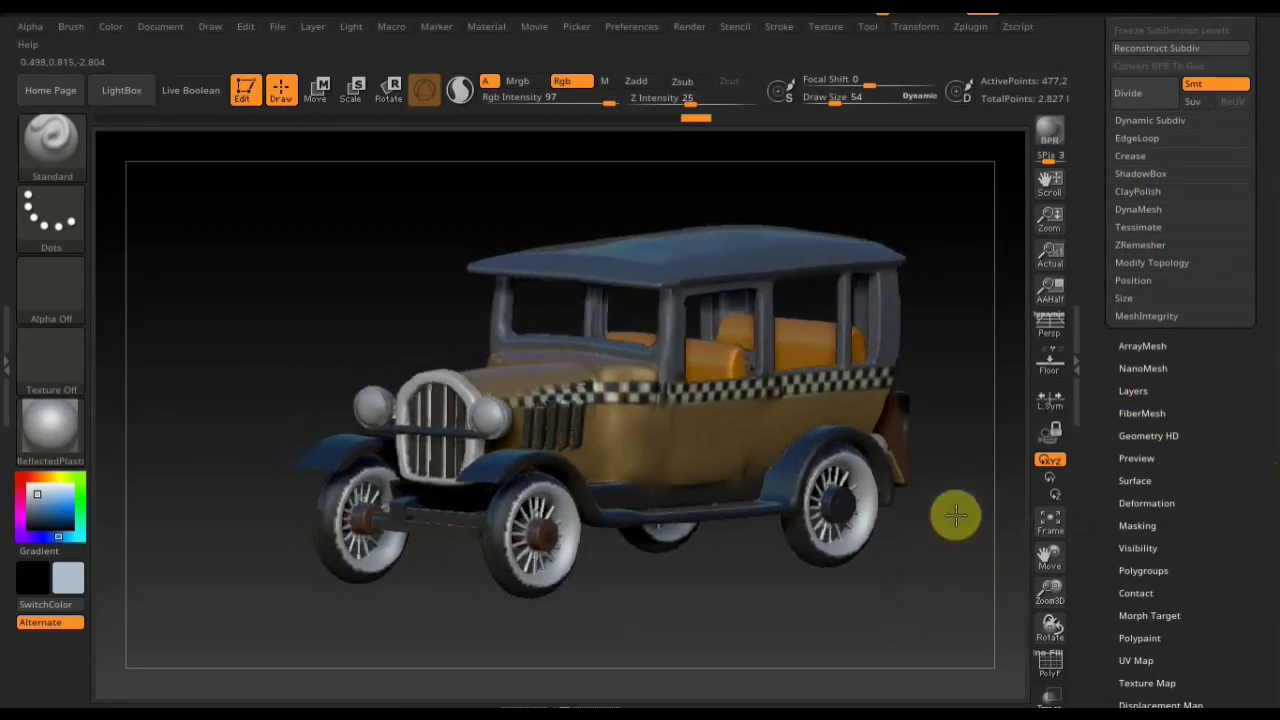
drag(955, 514, 957, 514)
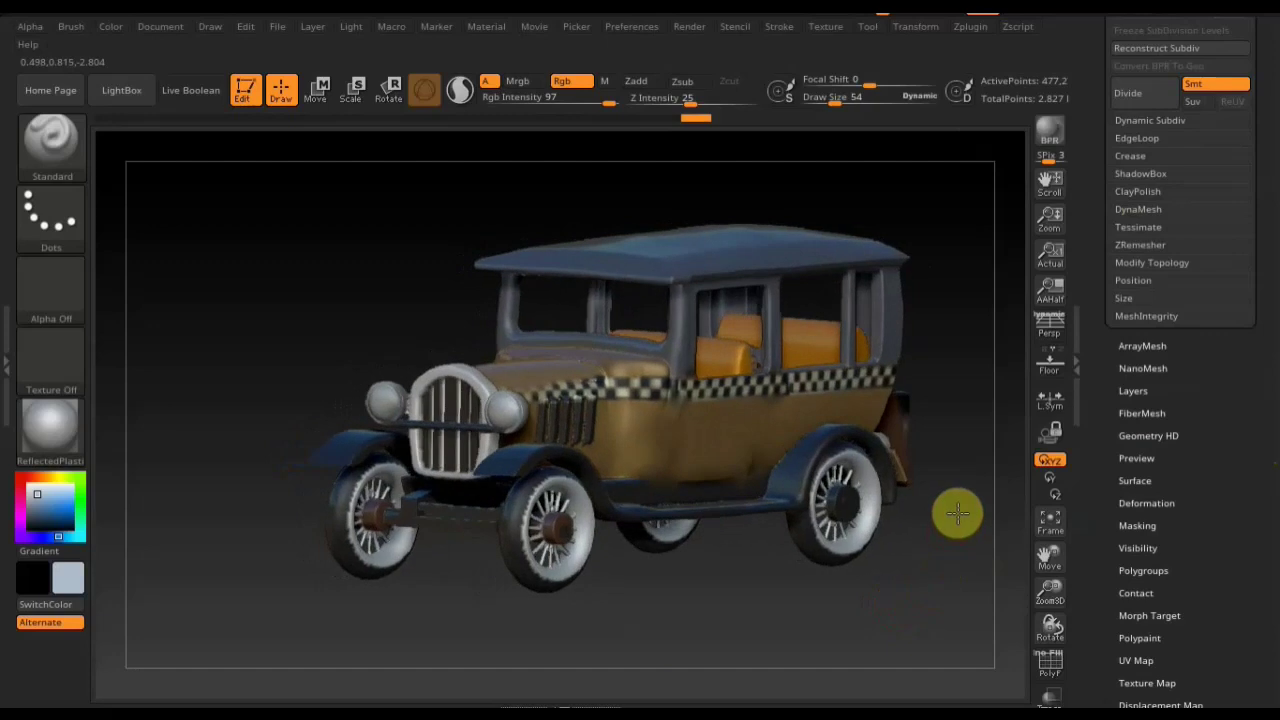